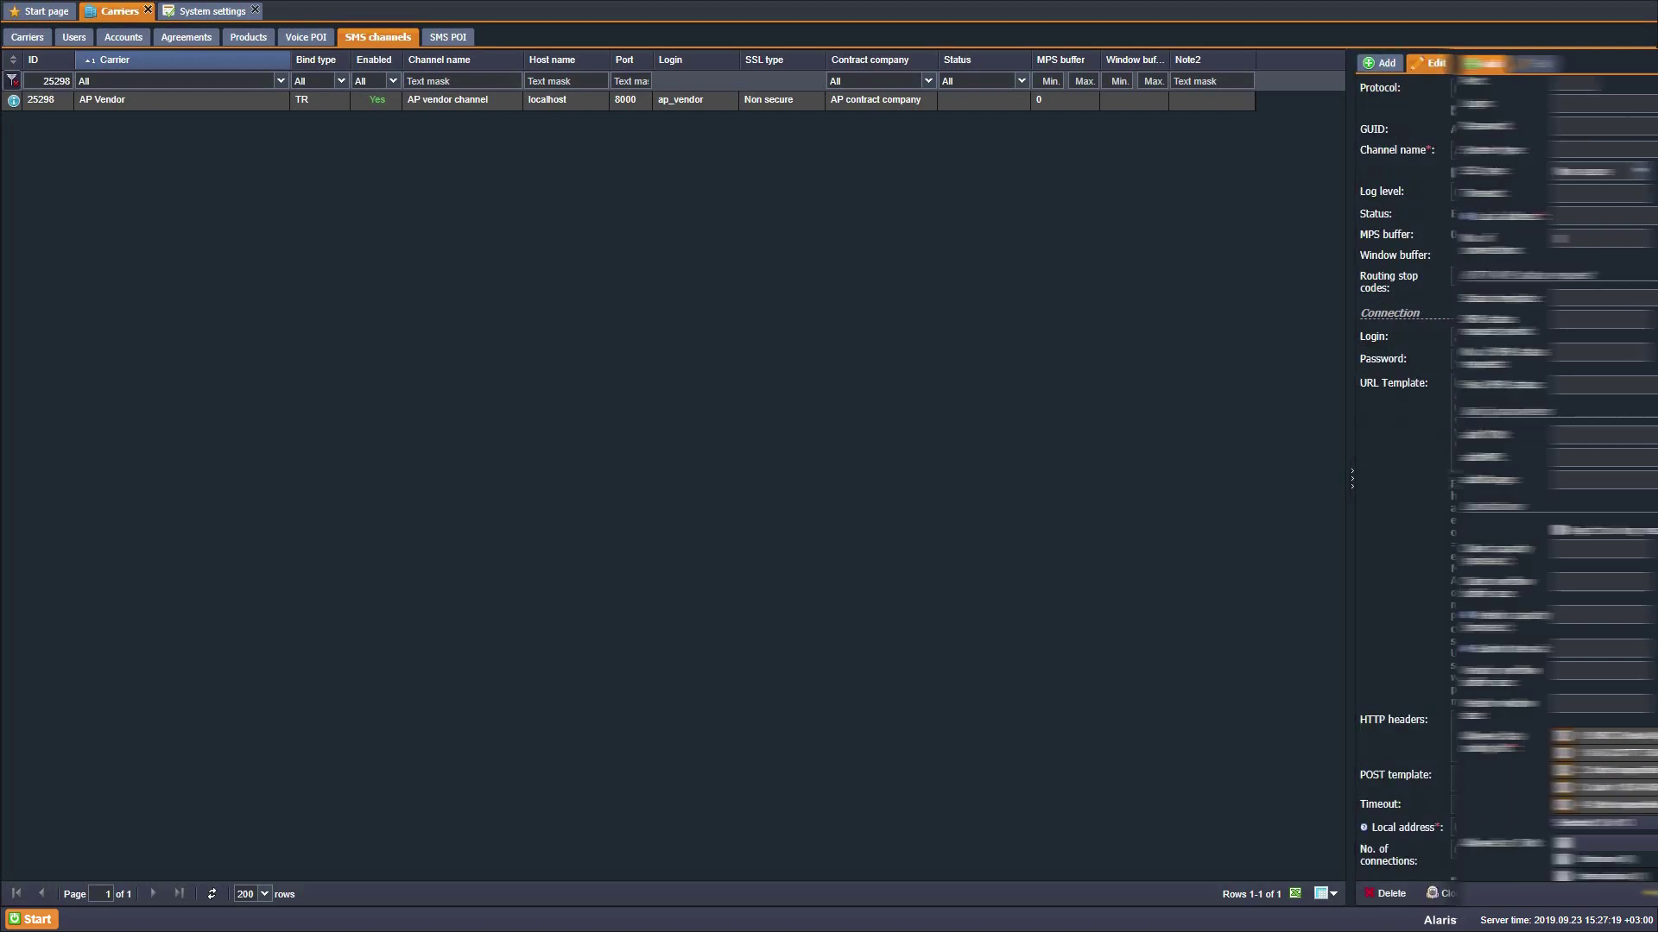
Step: Replace the AP vendor channel's SMS status request periods with 2,4,8,16,32
left_click_drag(1647, 345, 1648, 430)
scroll(1648, 430, "down", 1)
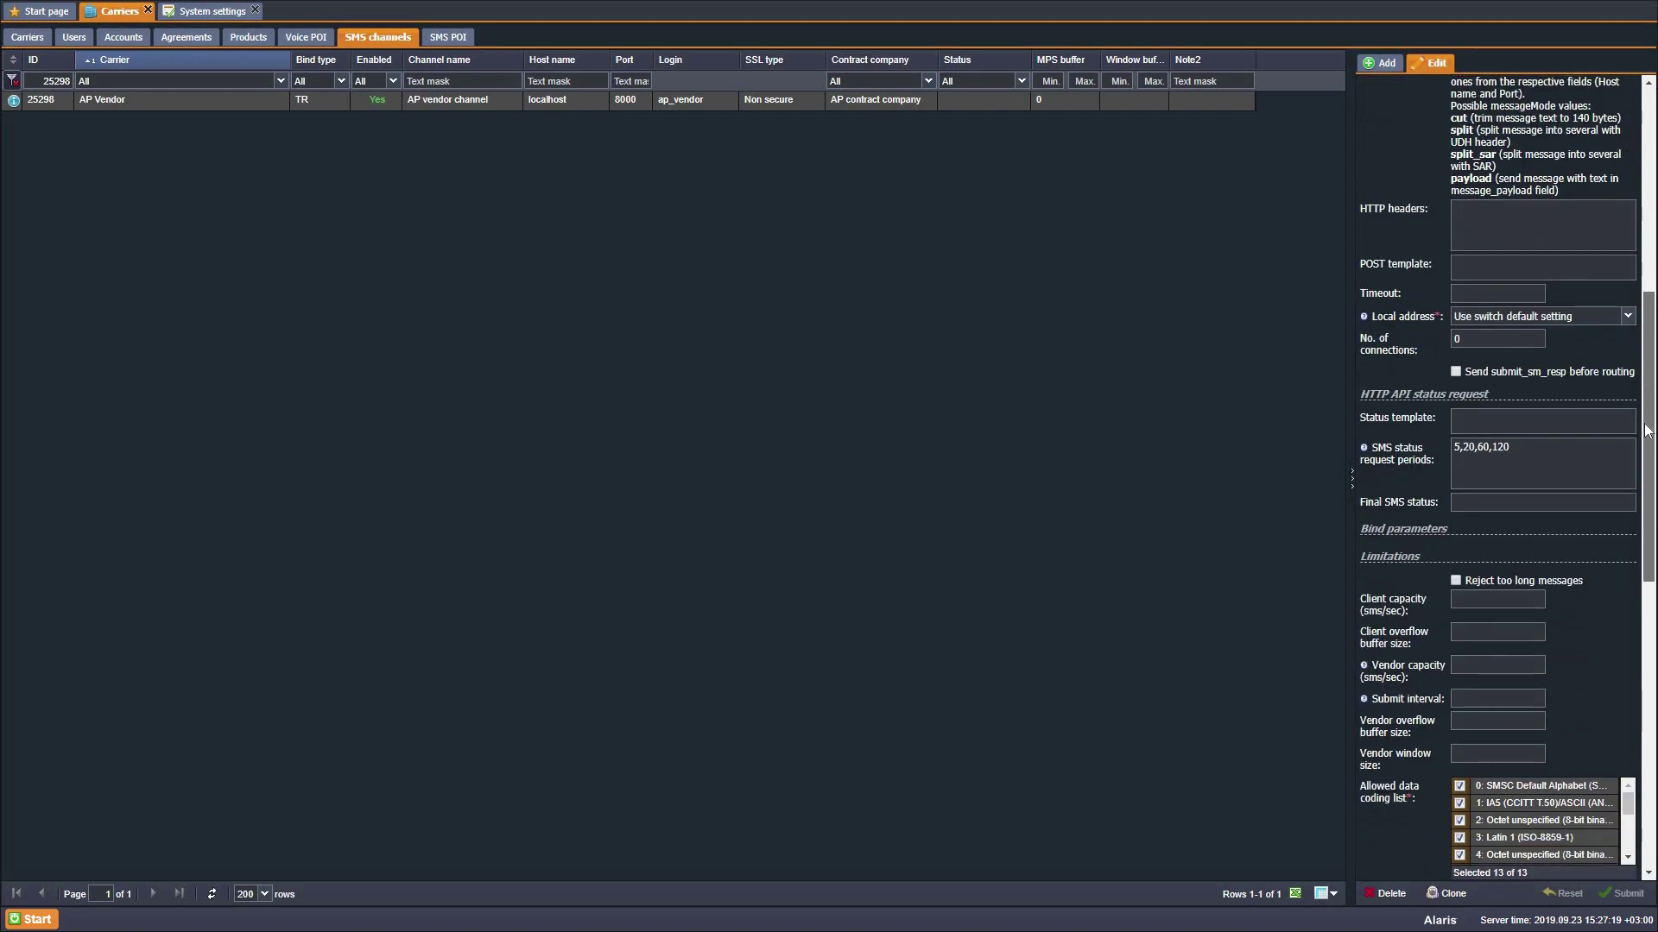
scroll(1648, 432, "down", 1)
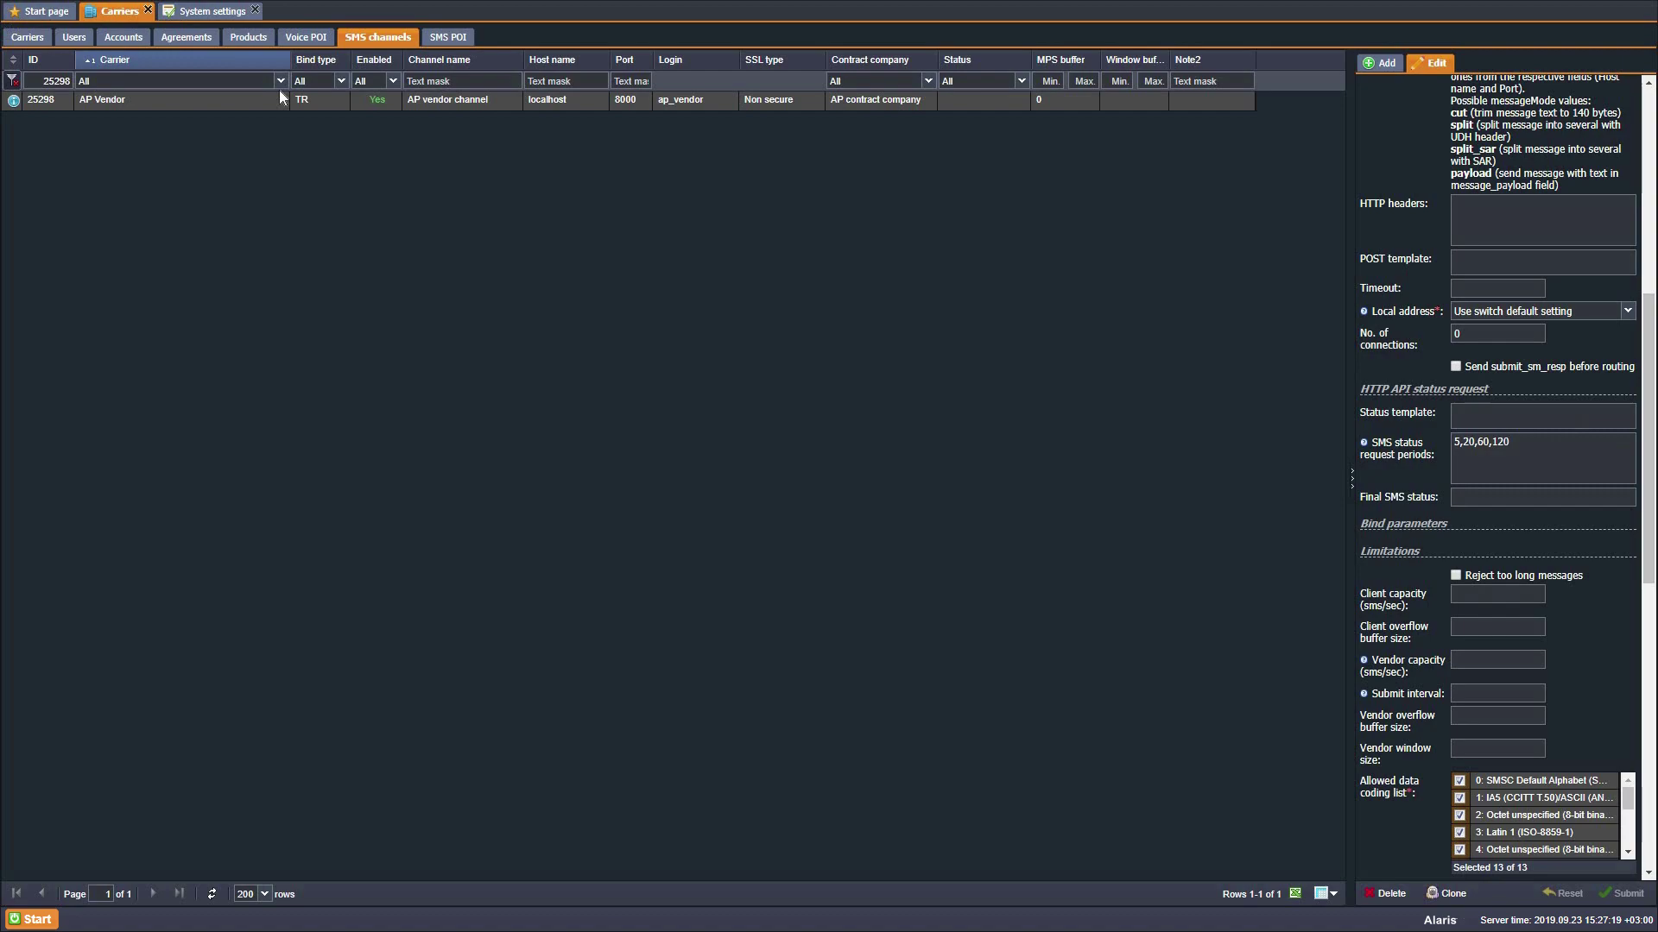
key("ctrl+a")
key("BackSpace")
left_click(221, 13)
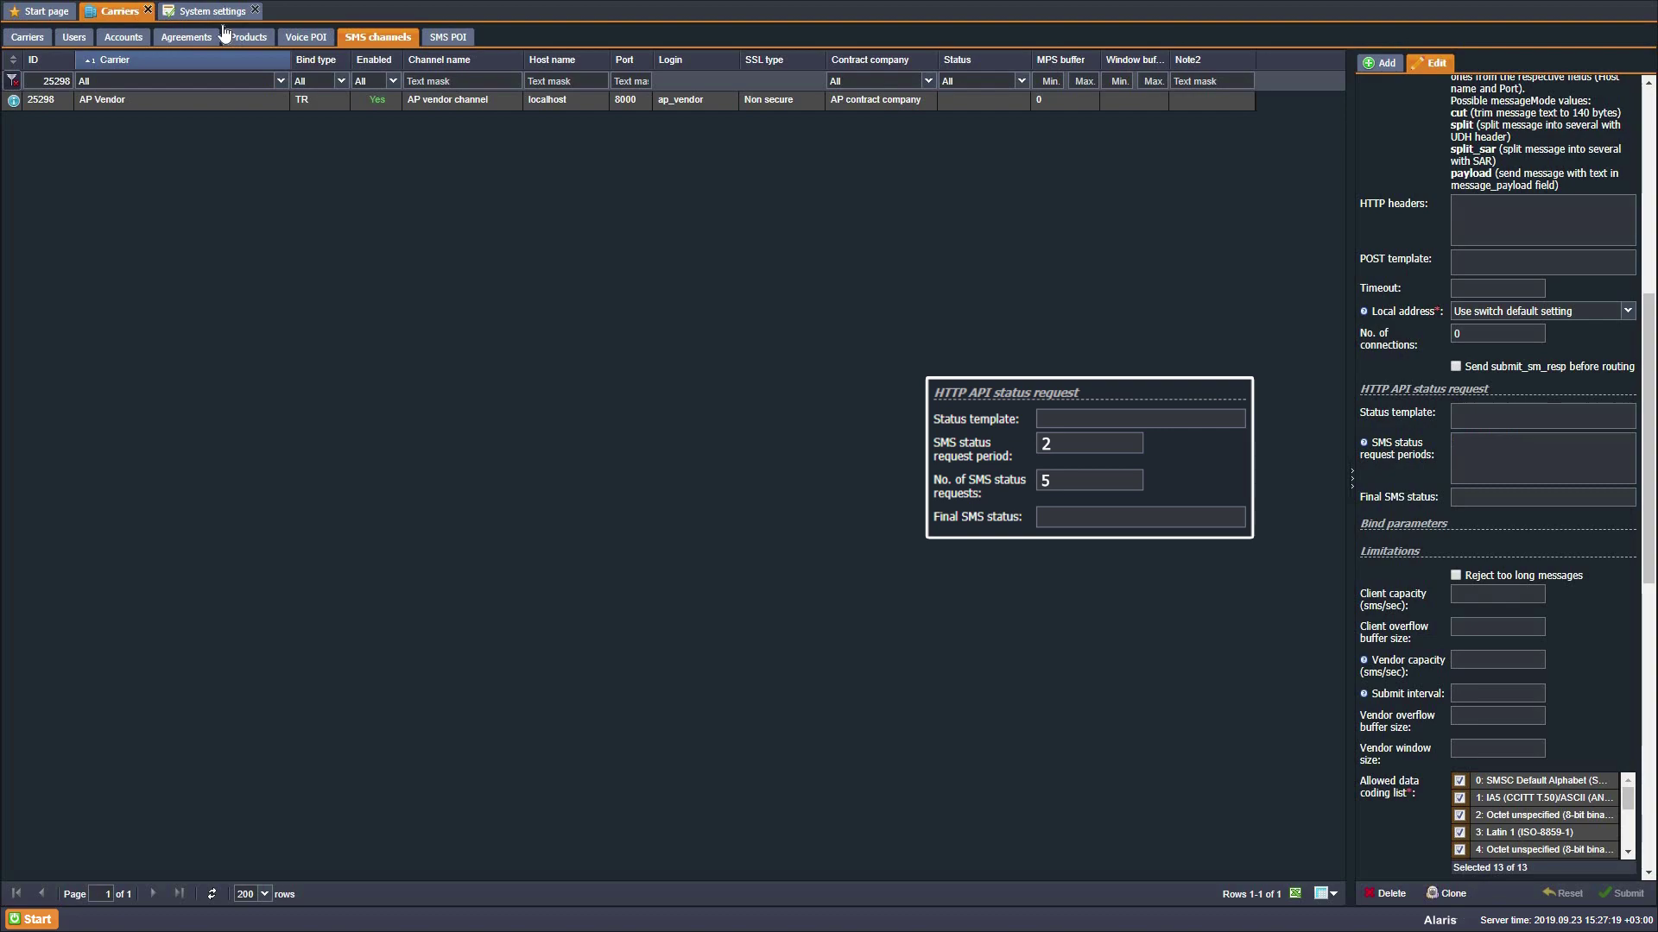
type("2,4,8,16,32")
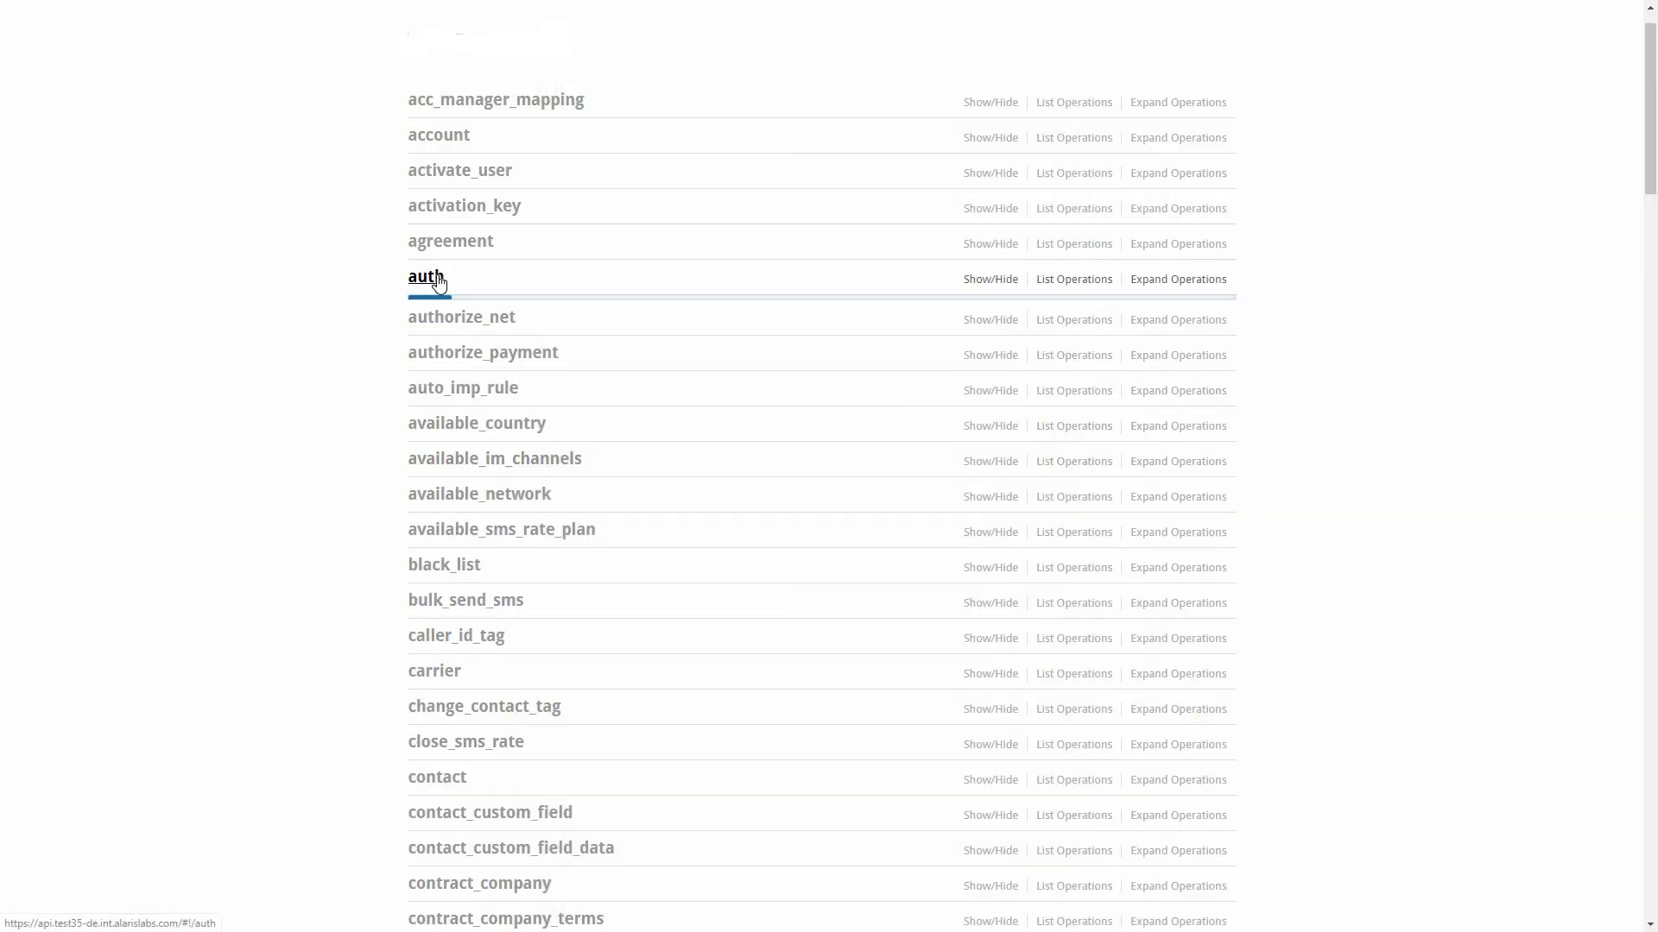
Step: Expand the GET /auth operation and set its lifetime parameter to 365 days, one year
left_click(423, 309)
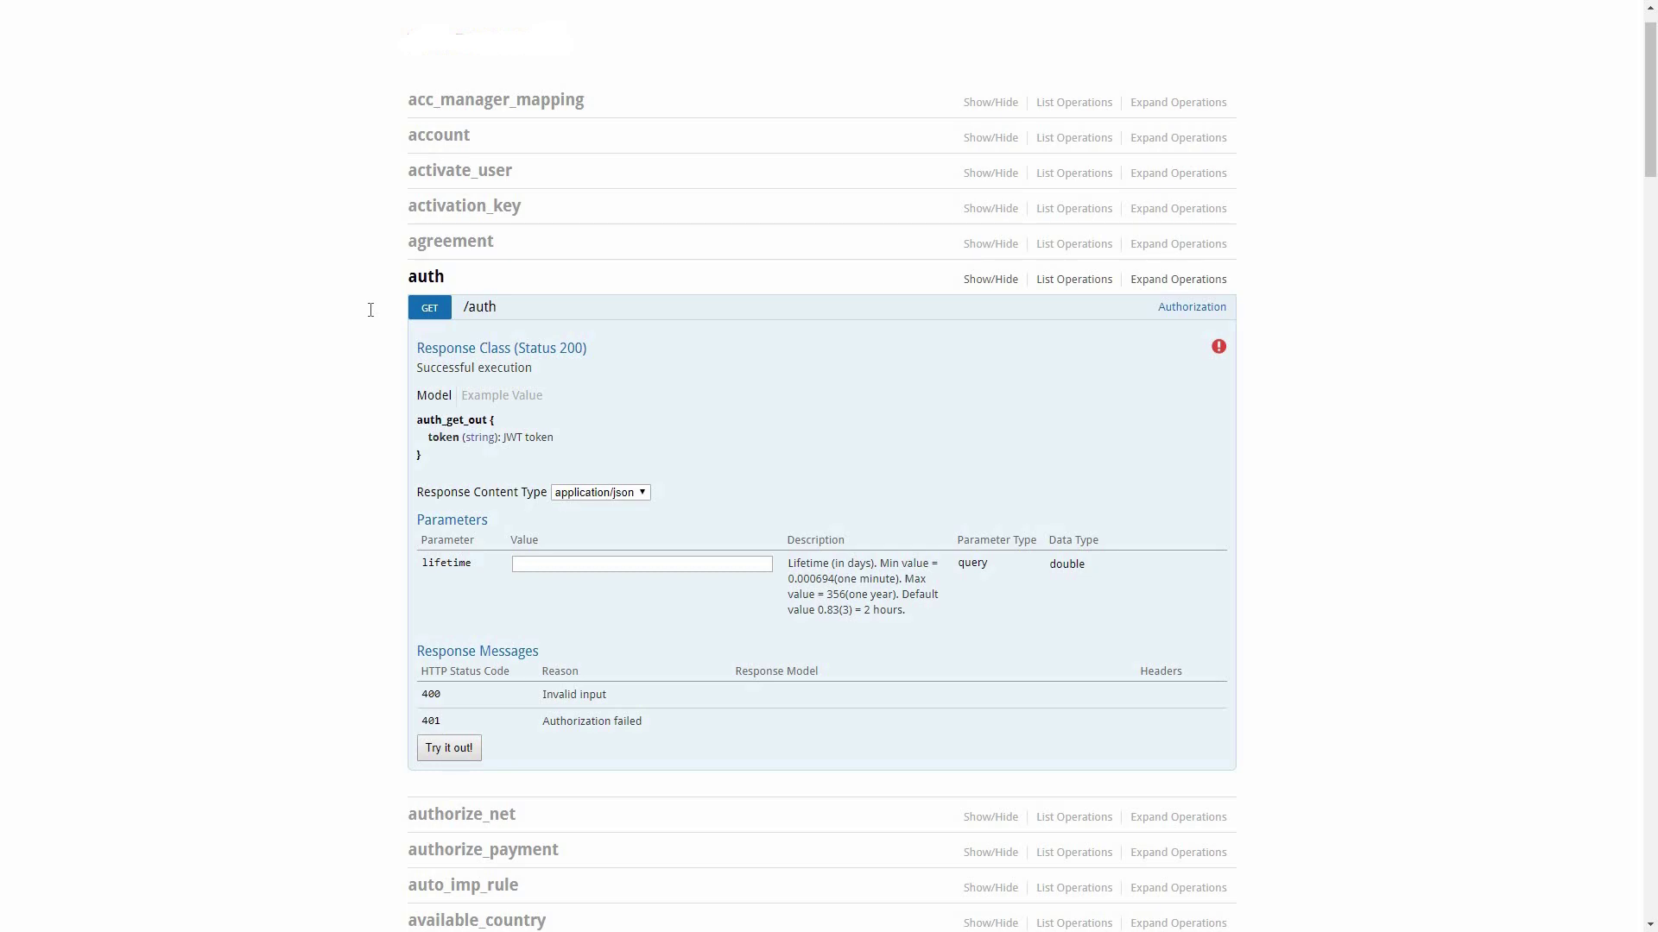
type("0.0006")
key("BackSpace")
key("BackSpace")
key("BackSpace")
key("BackSpace")
key("BackSpace")
key("ctrl+a")
type("365 = 1 y")
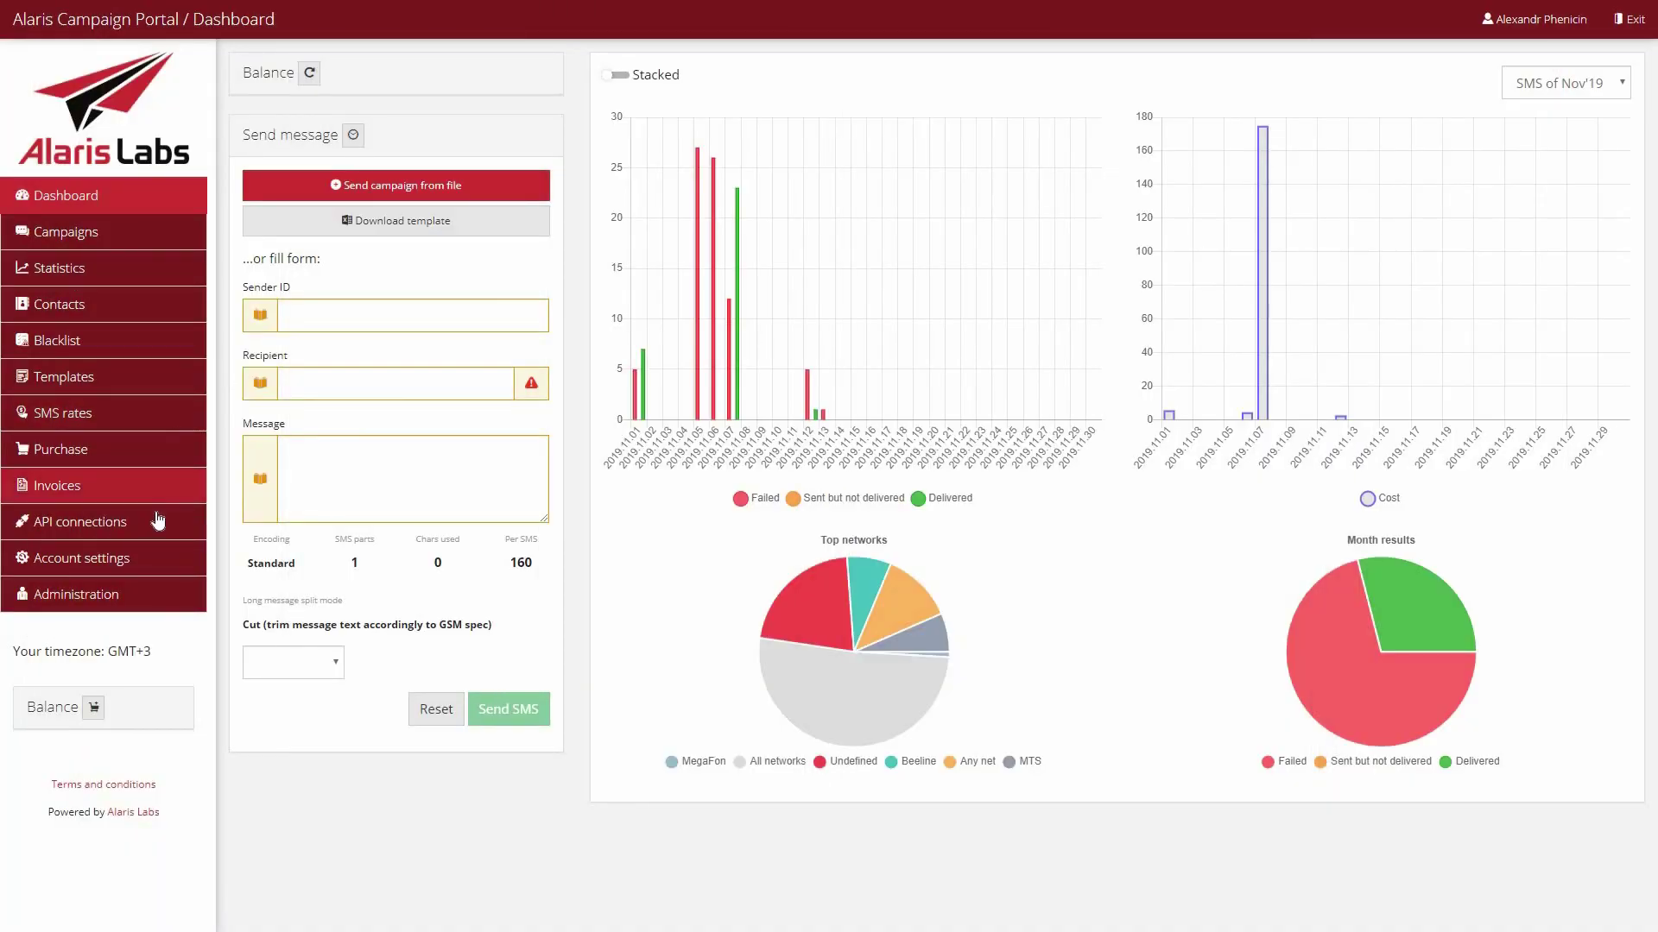
Step: Switch to the Alaris Campaign Portal and open the API connections page
left_click(158, 519)
left_click(462, 142)
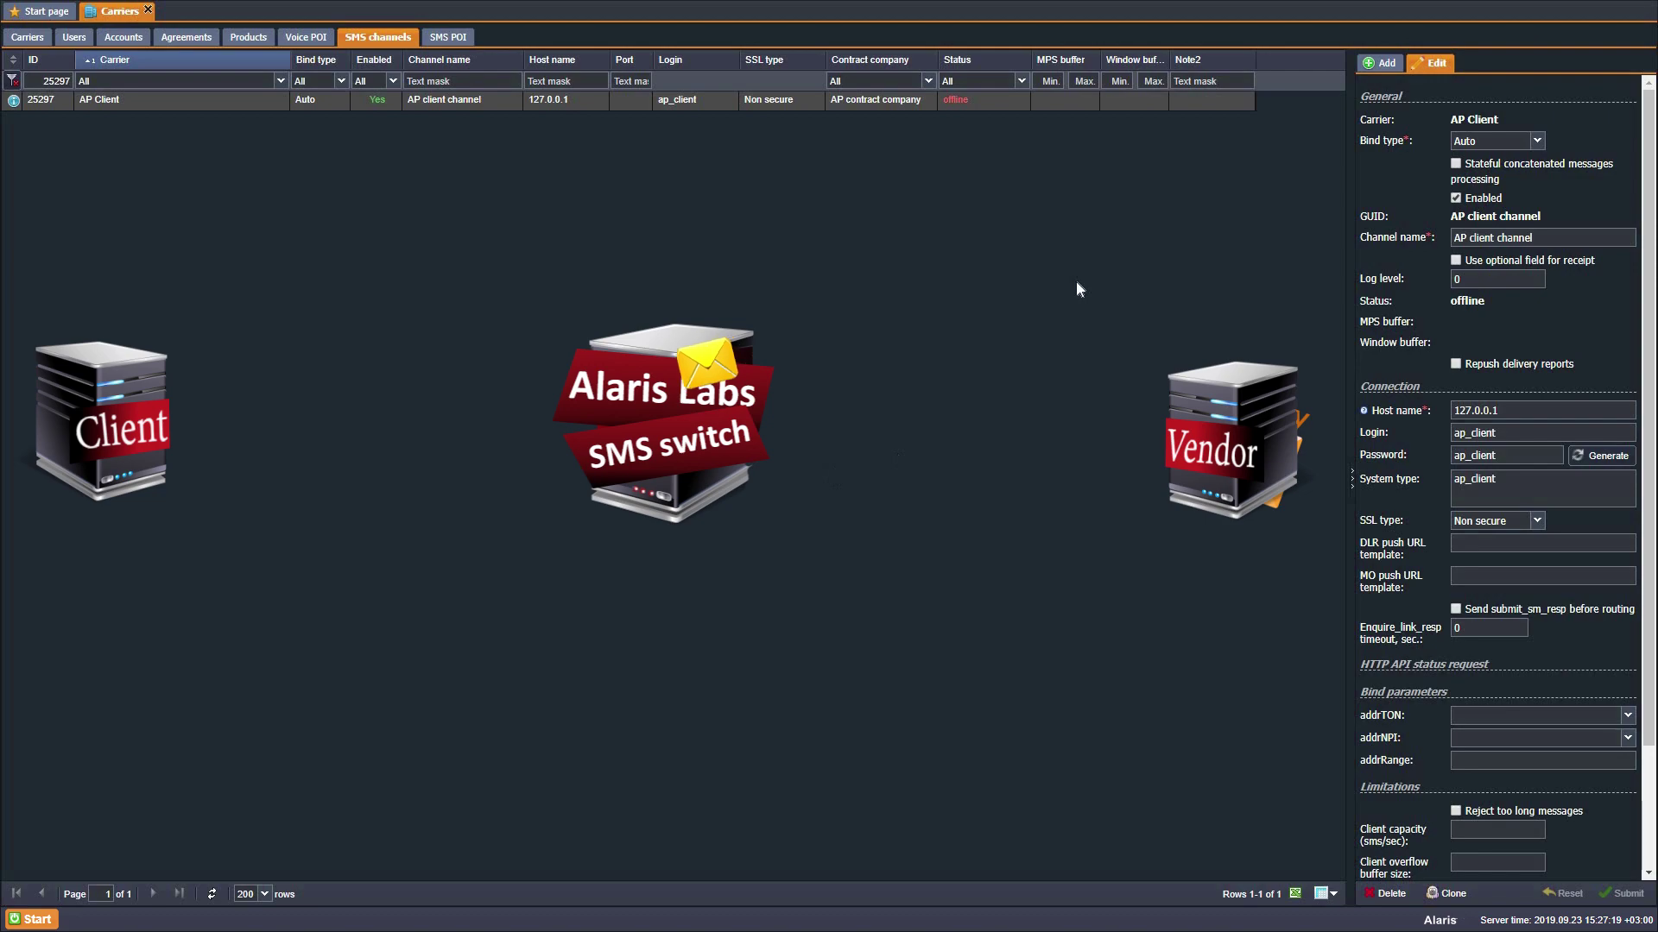
Step: Enable the use of the optional field for receipt on the AP client SMS channel
left_click(1455, 260)
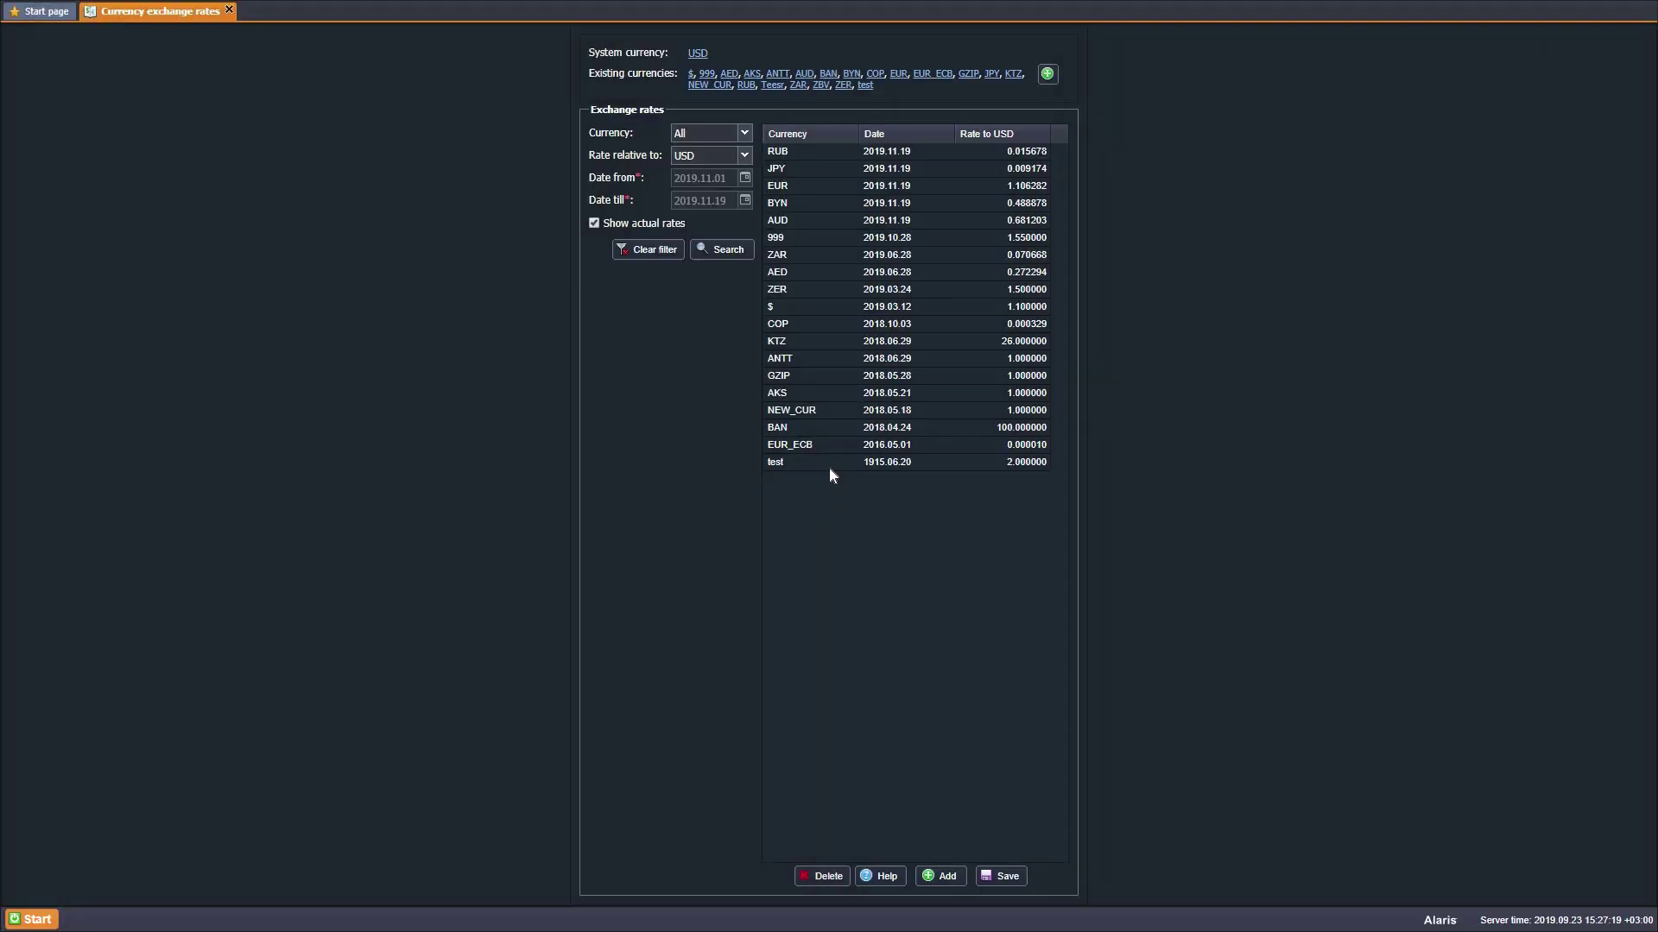
Step: Search the actual currency exchange rates for all currencies relative to EUR
left_click(743, 156)
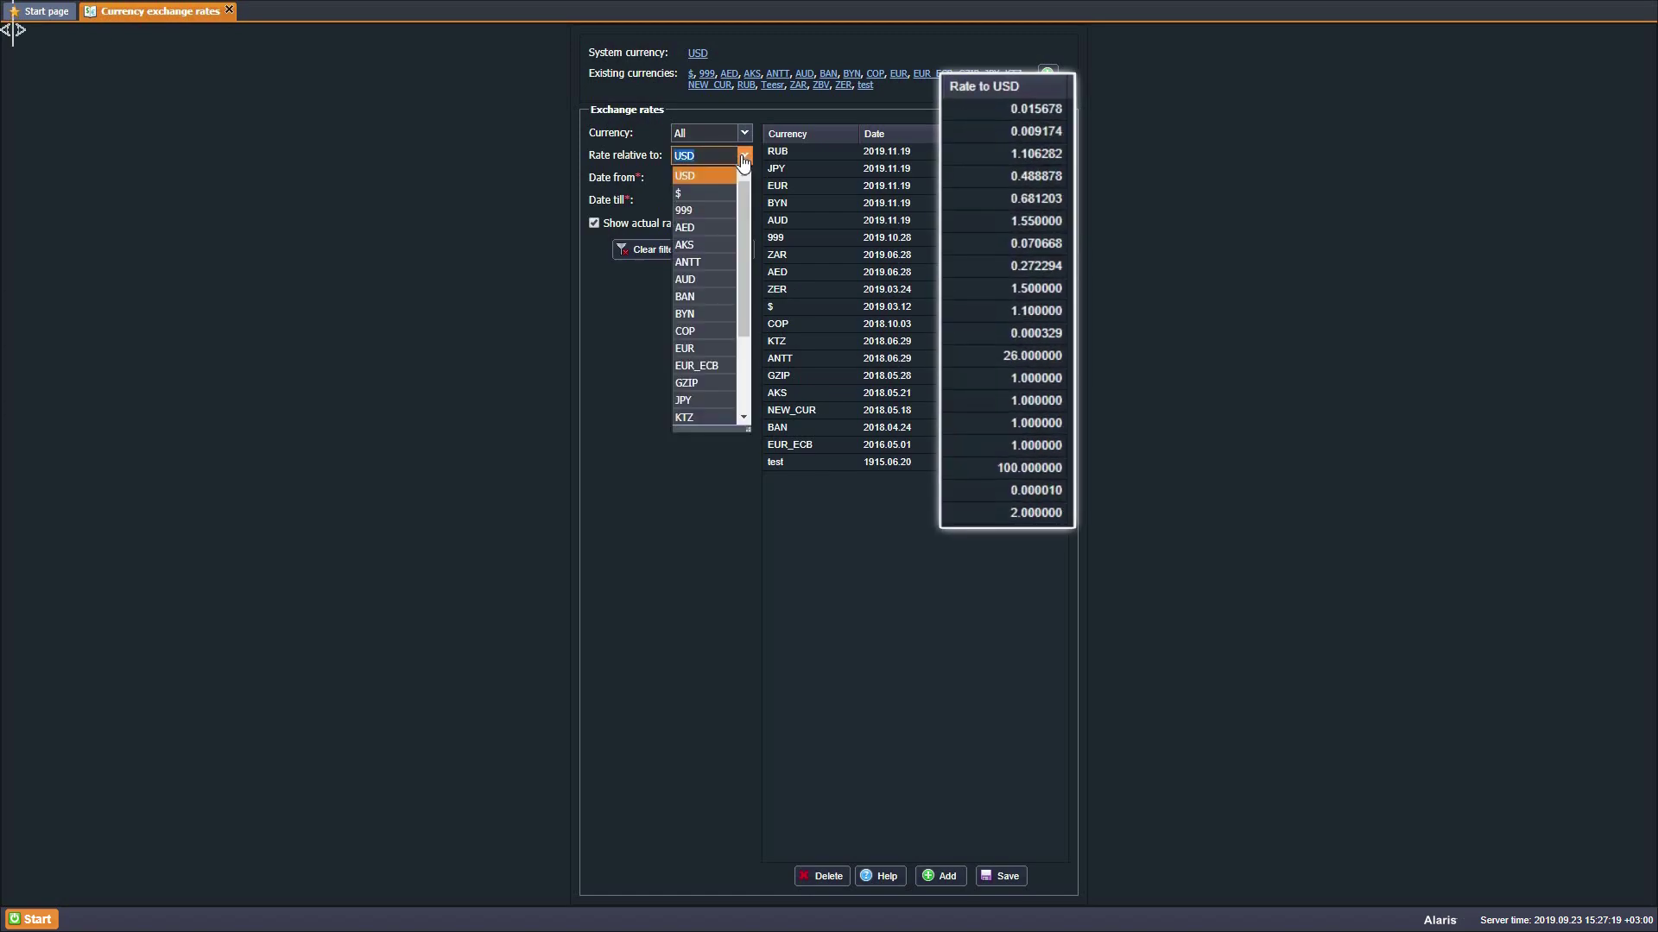
left_click(688, 349)
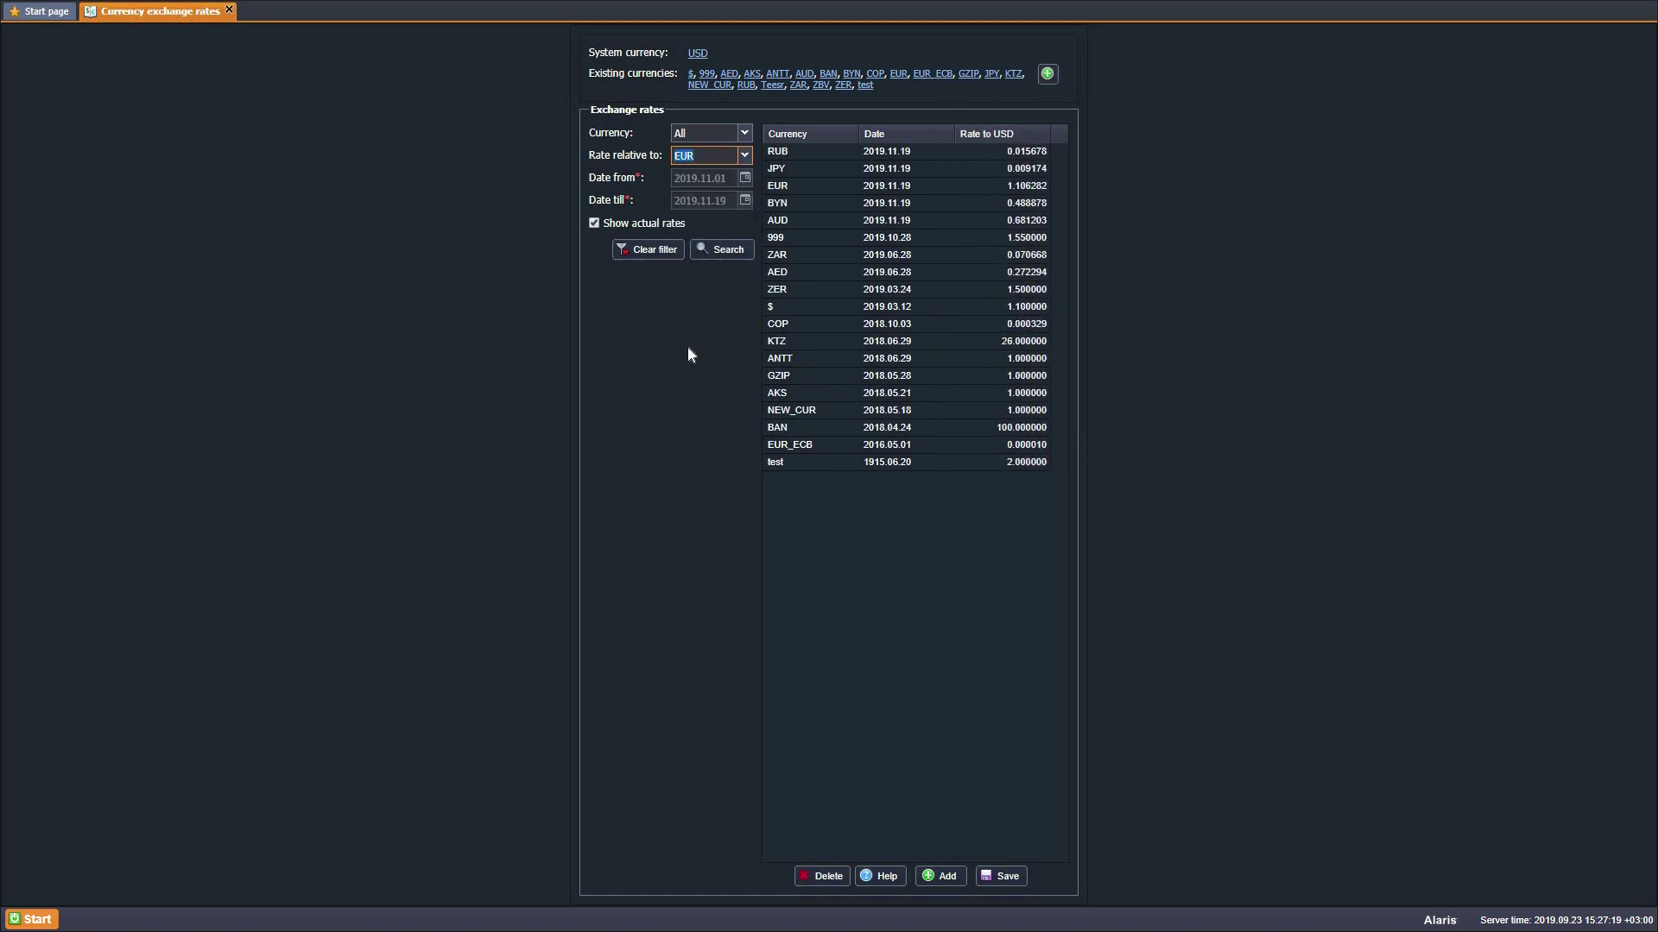
left_click(723, 250)
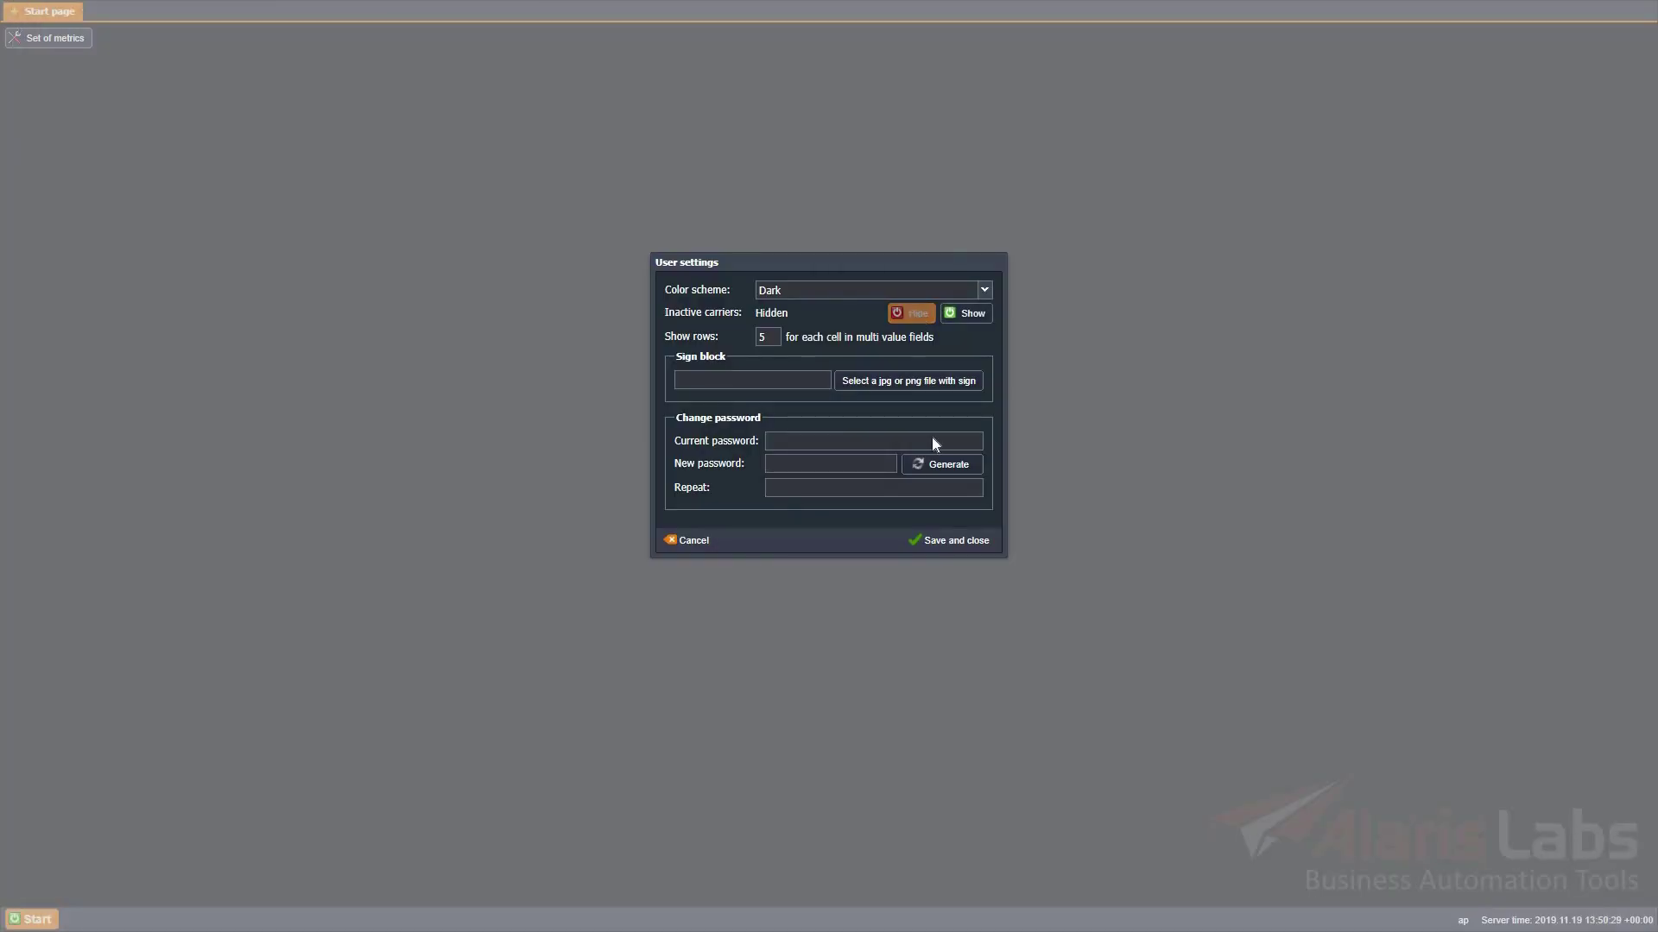
Step: Save the user settings and close their dialog
left_click(930, 539)
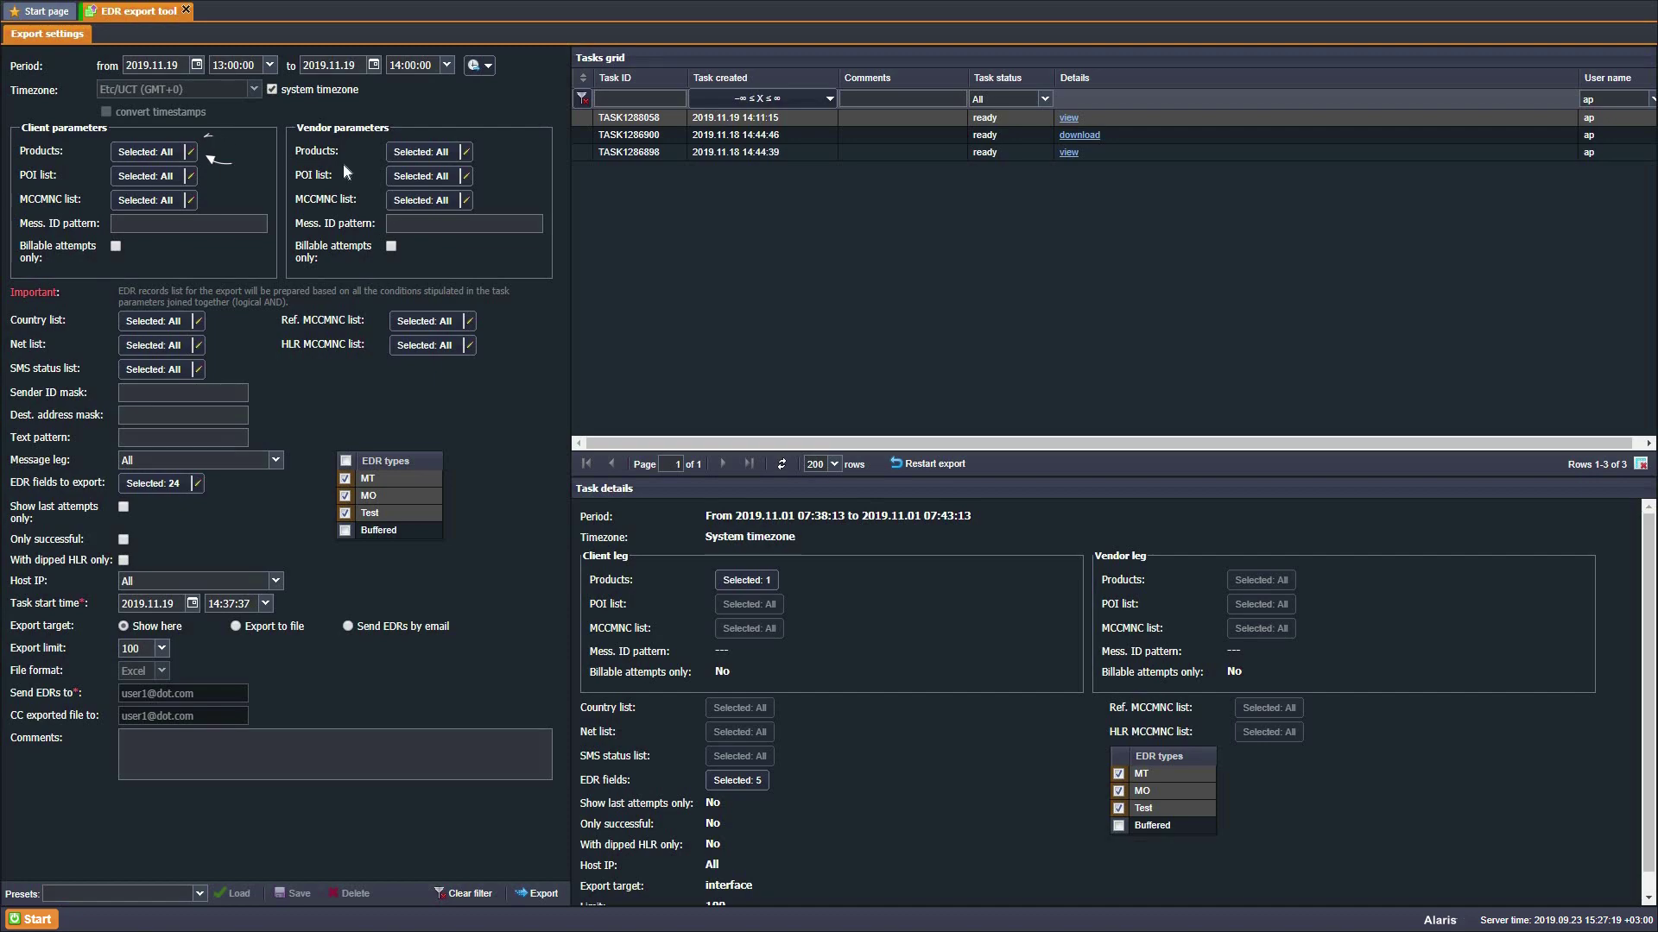
Step: Turn off the system timezone for the EDR export and browse the list of selectable timezones
left_click(272, 89)
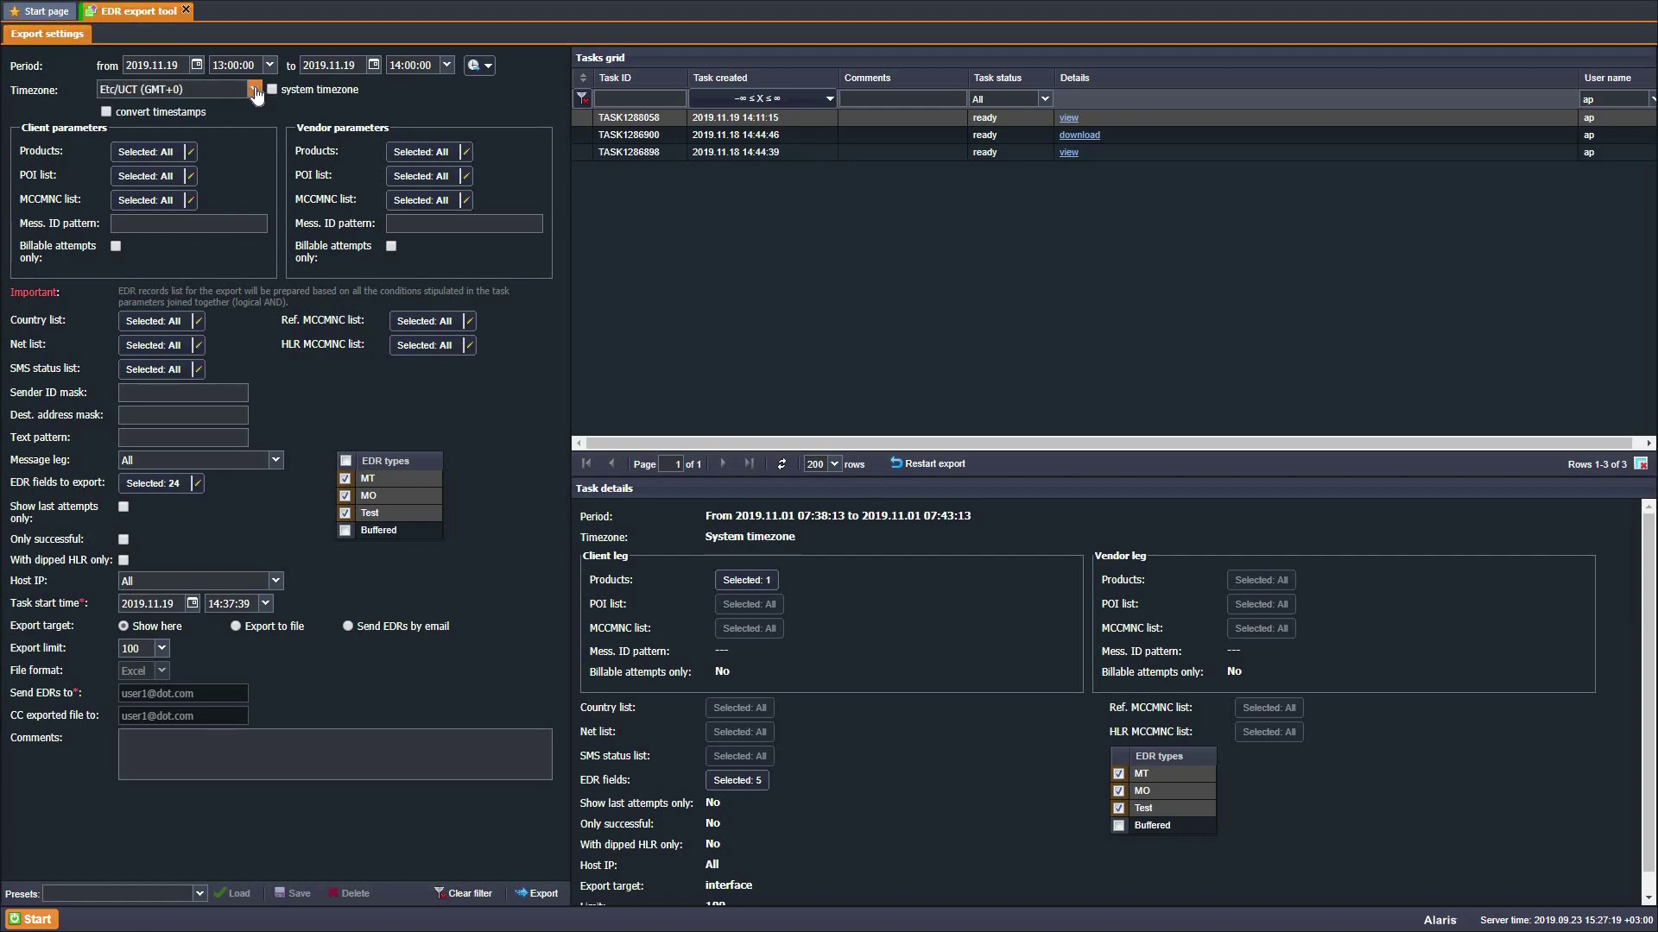
left_click(255, 90)
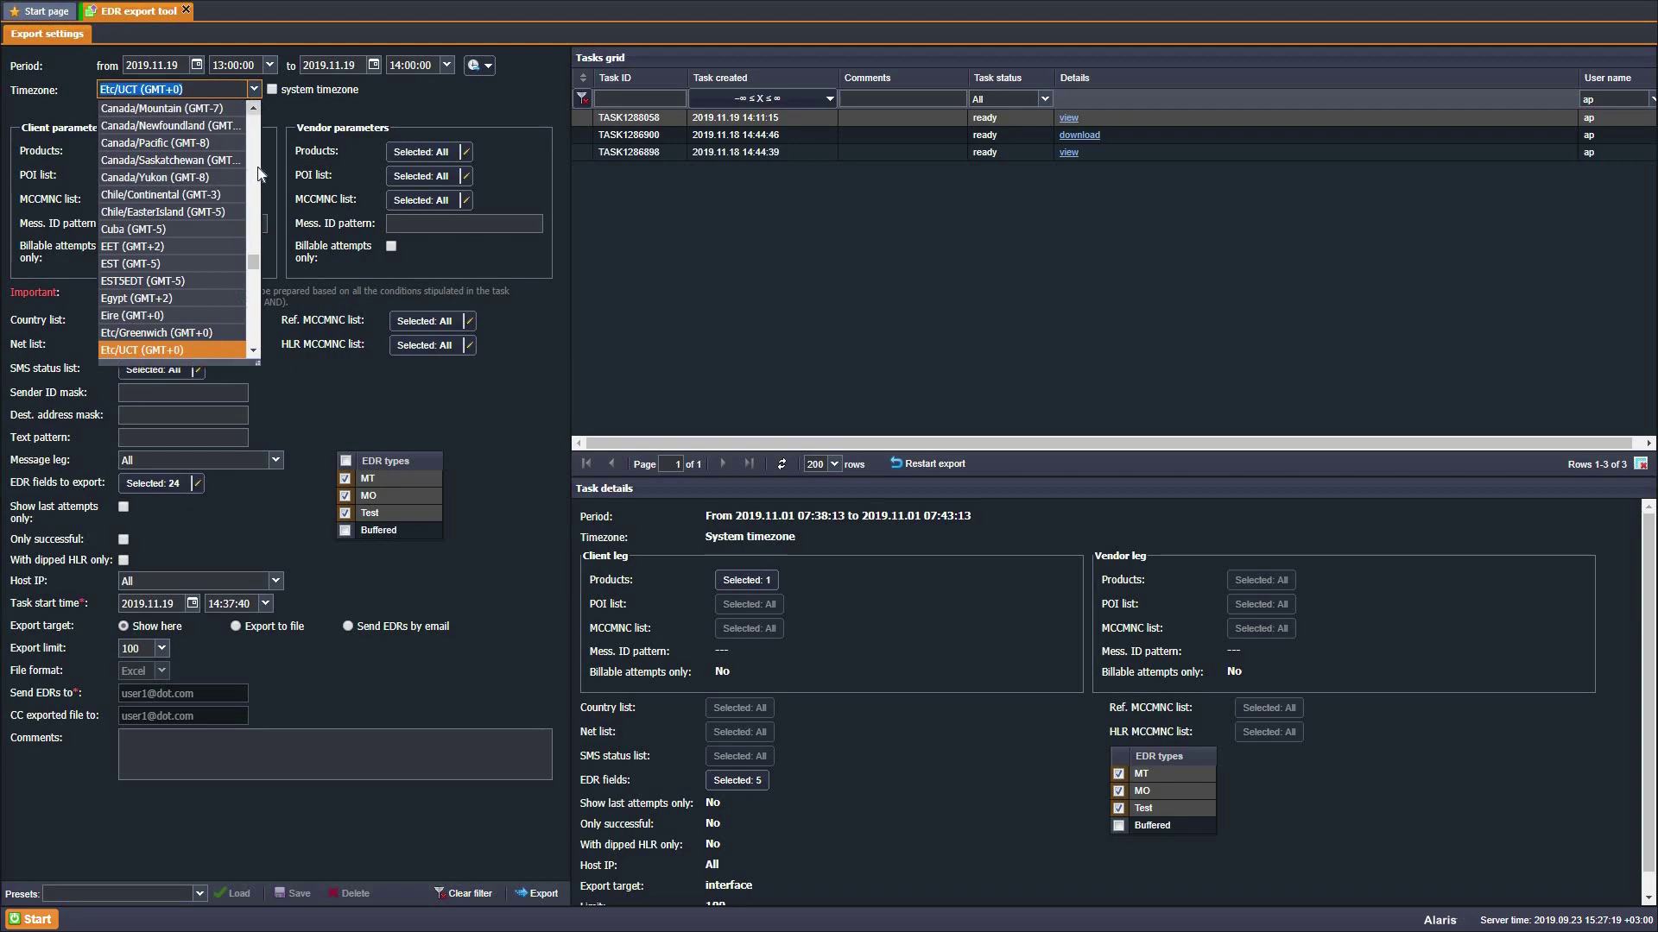
left_click_drag(250, 261, 257, 114)
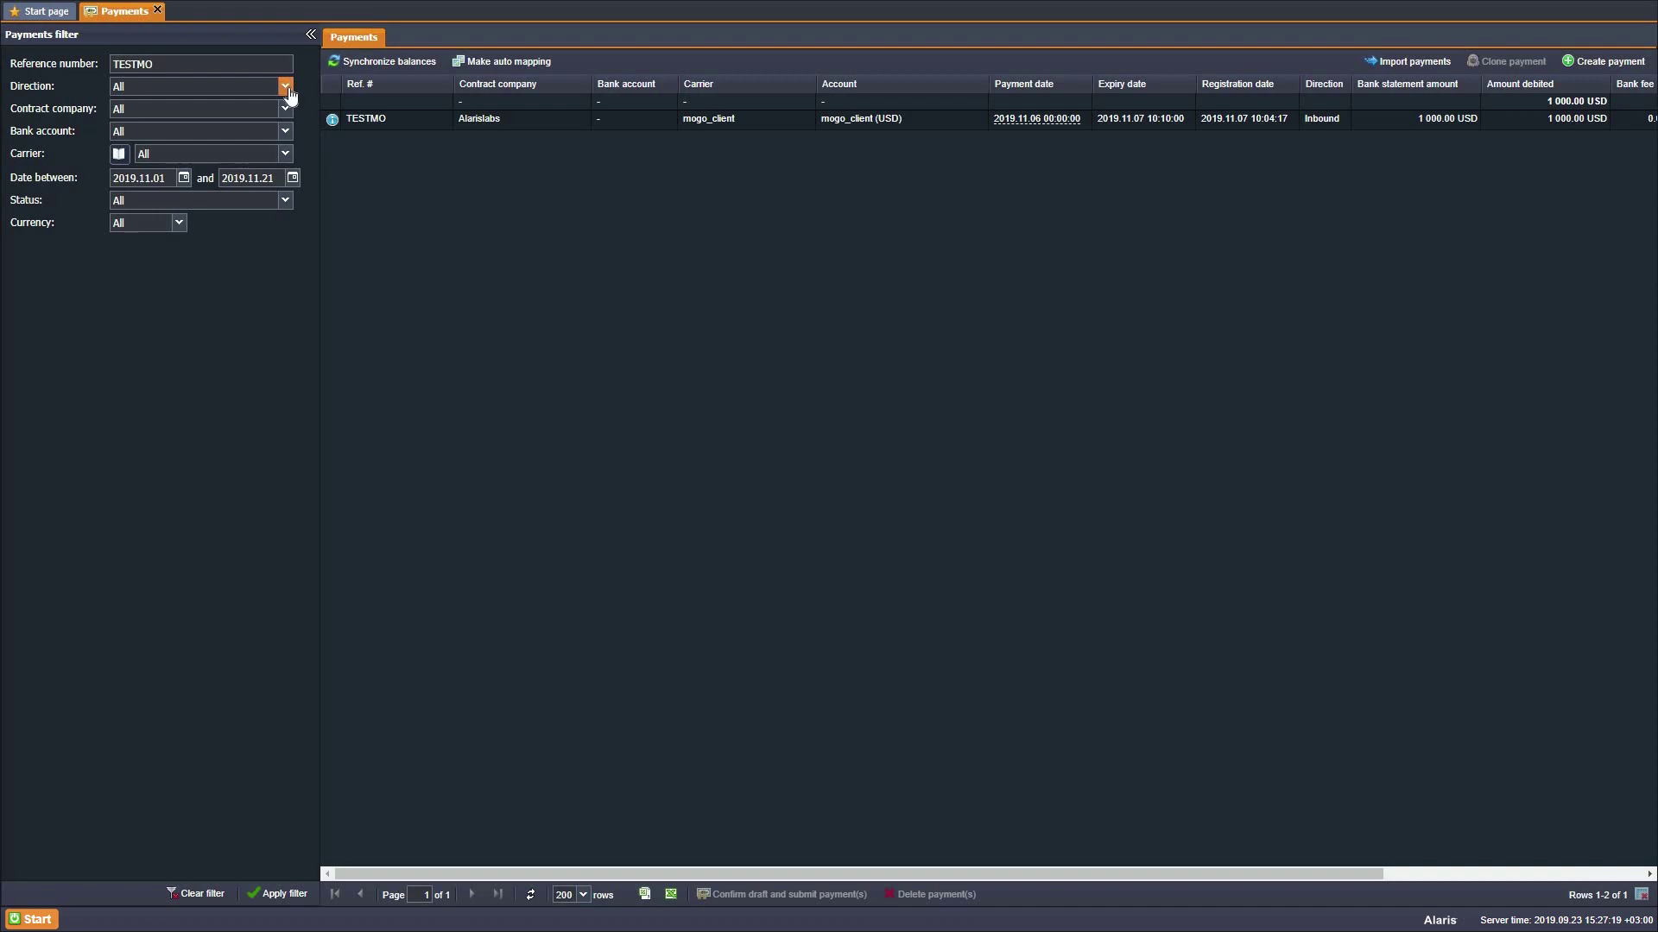
Step: Open the Direction filter options for the payments and for the invoices
left_click(285, 86)
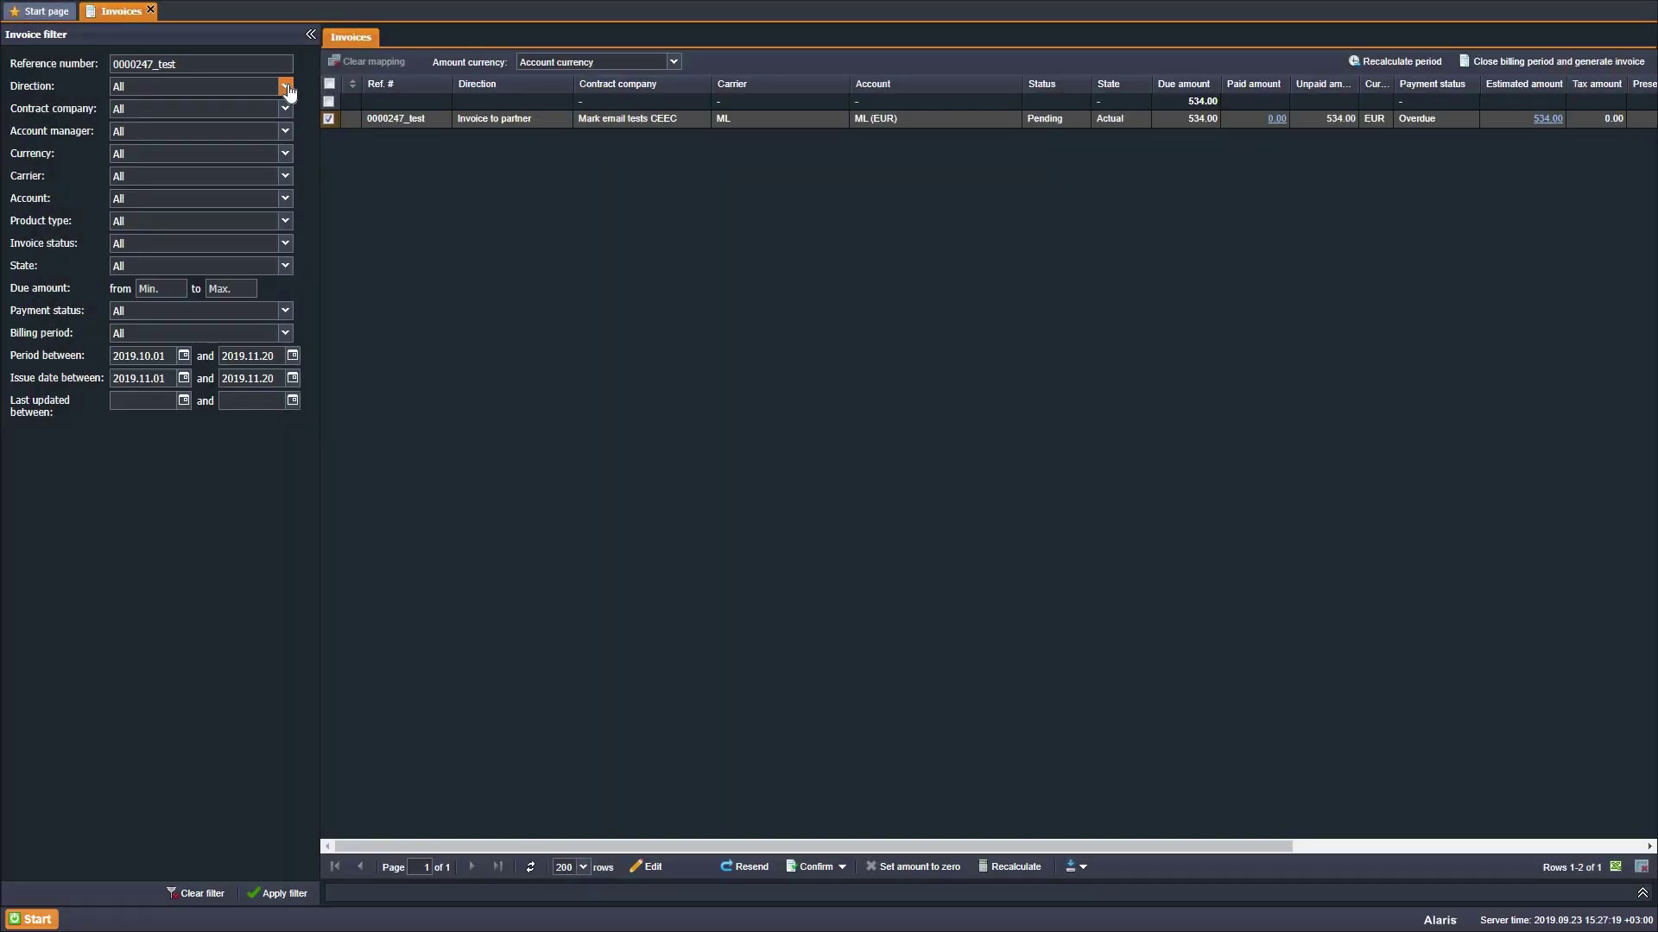
left_click(286, 88)
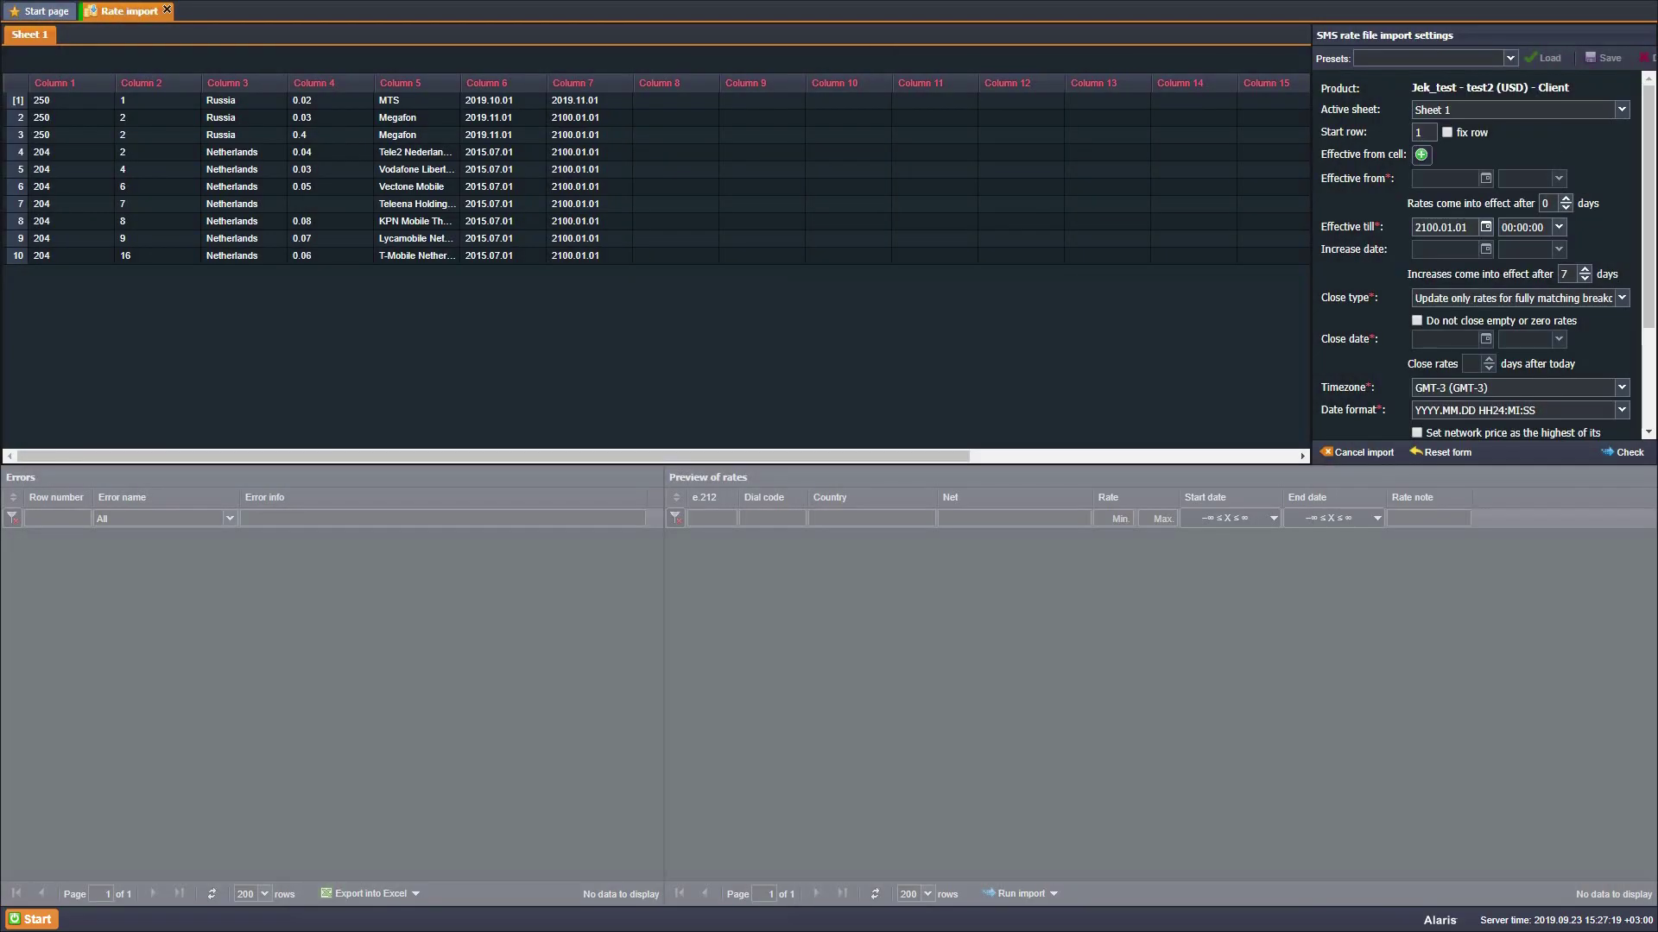
Step: Set the SMS rate file import to use the highest of a network's MCCMNC prices as its network price
scroll(1650, 242, "down", 3)
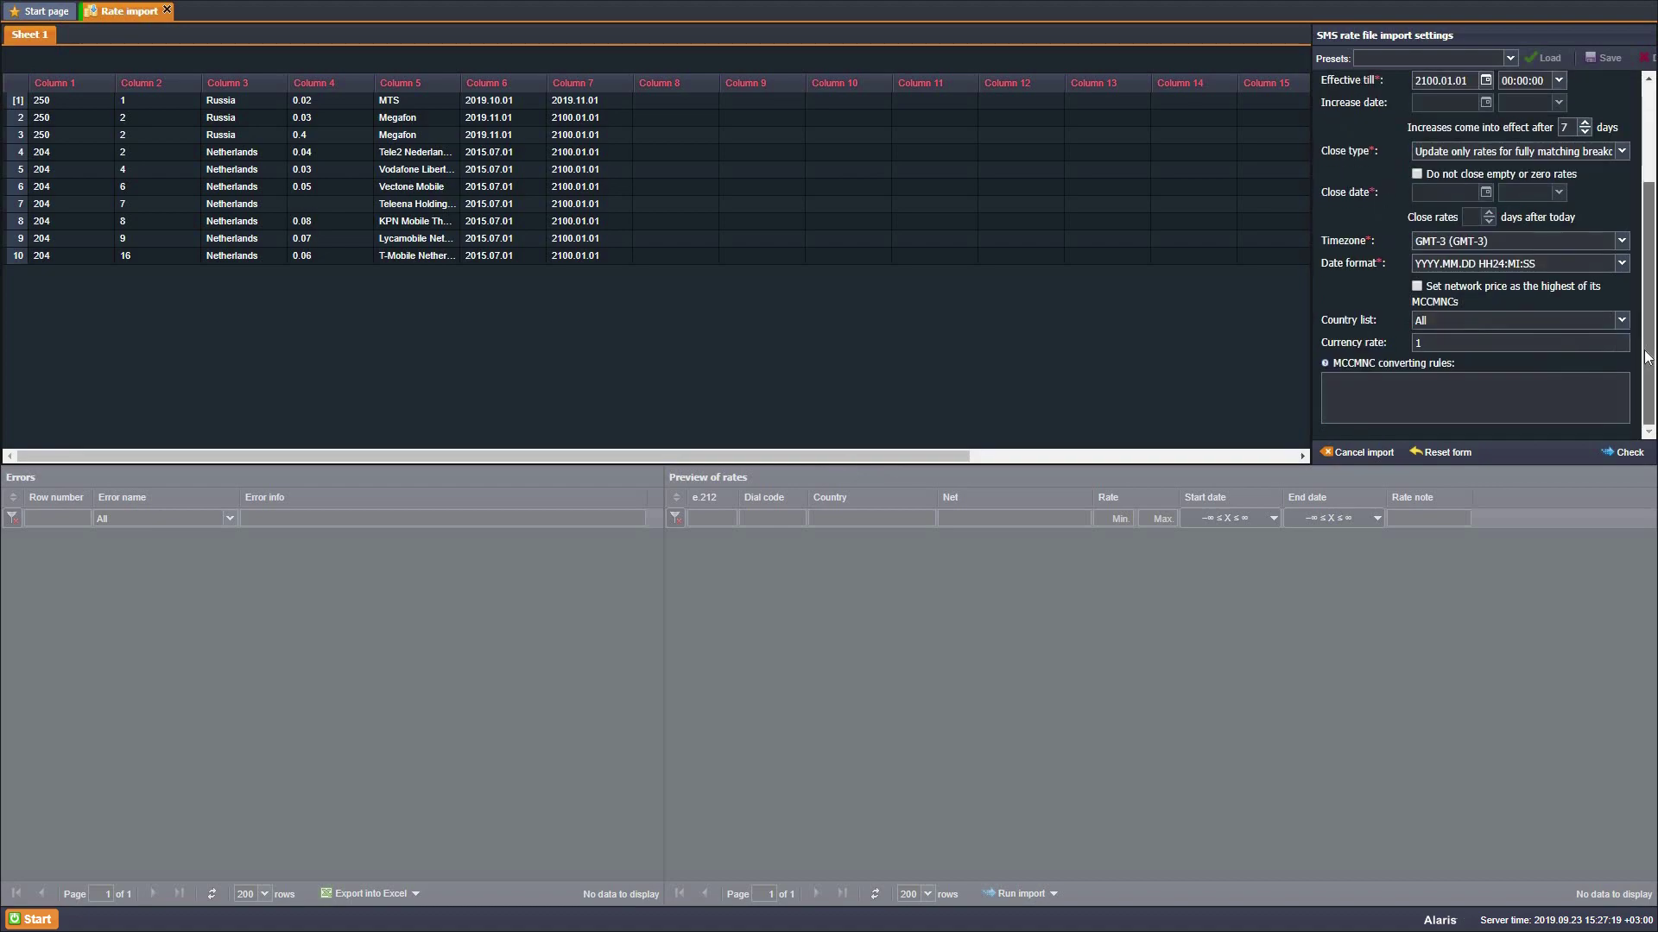
left_click(1417, 287)
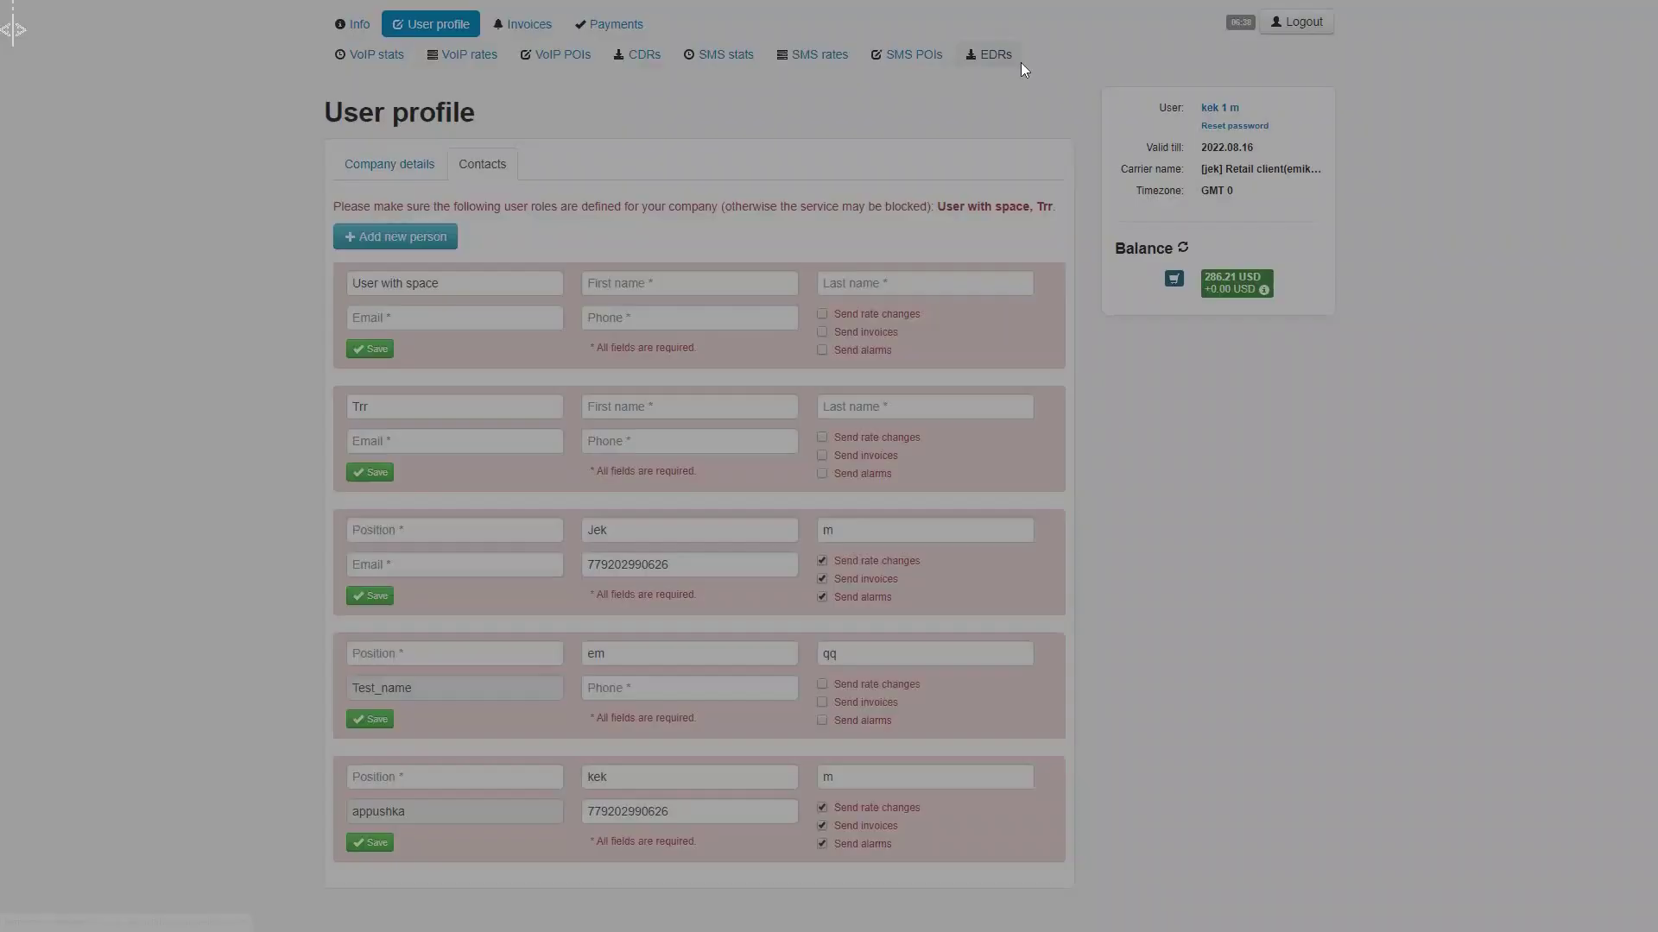
Step: Open the EDRs page of the client web portal
left_click(1020, 62)
left_click(965, 166)
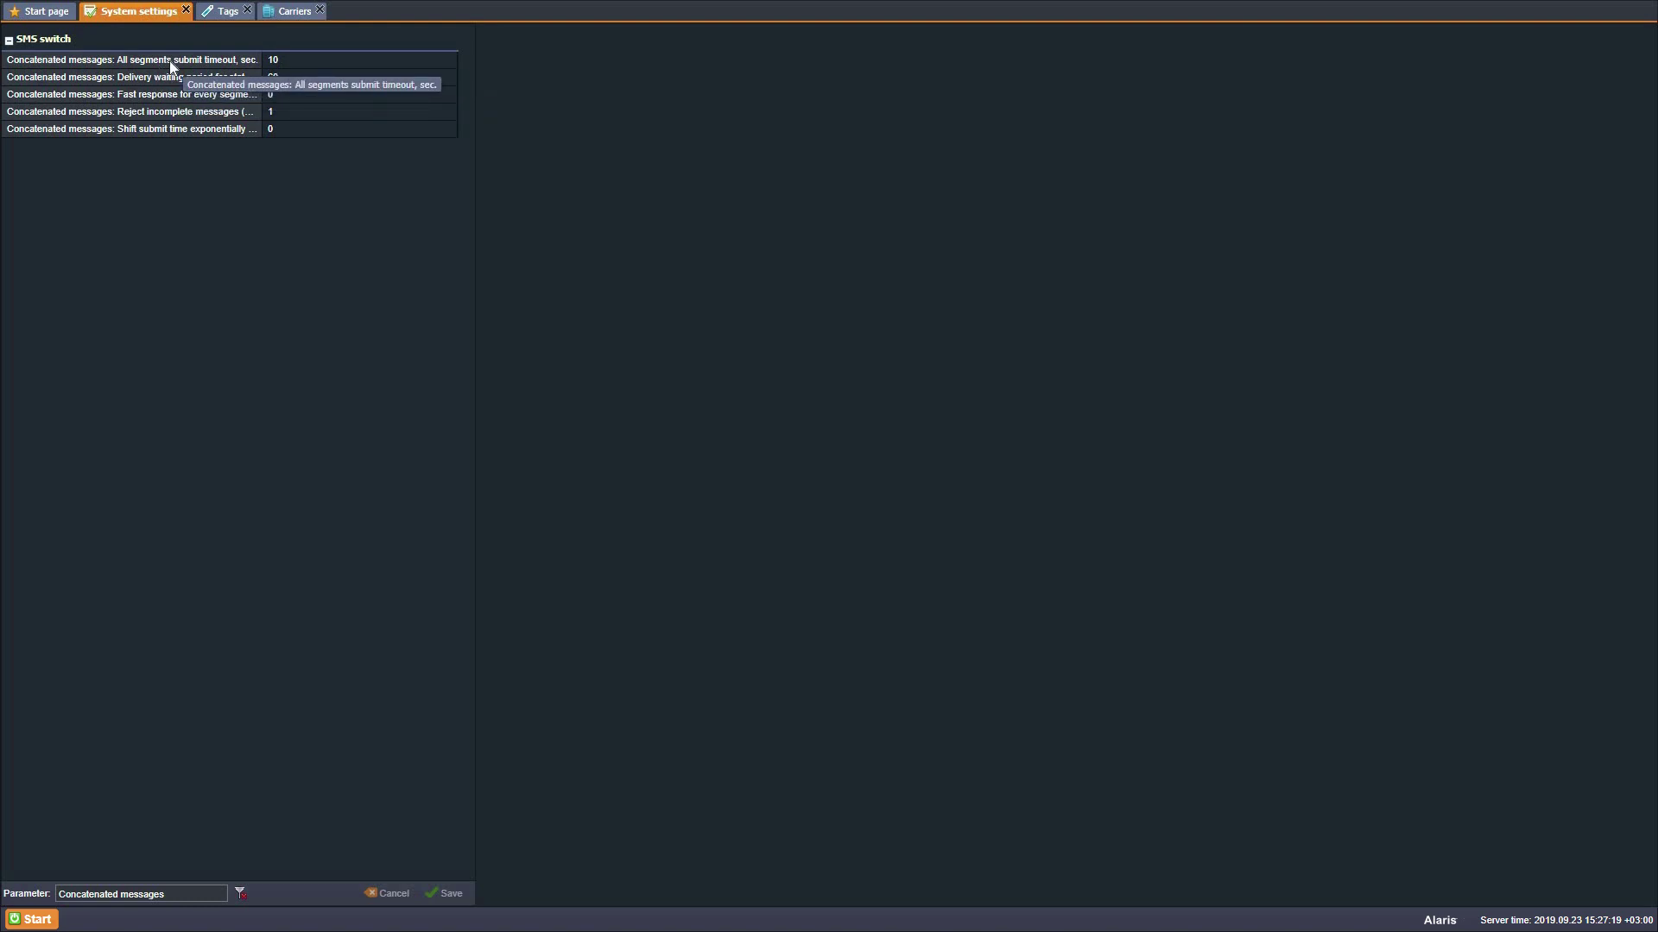
Step: Enable stateful concatenated messages processing on the AP client channel under Carriers
left_click(285, 12)
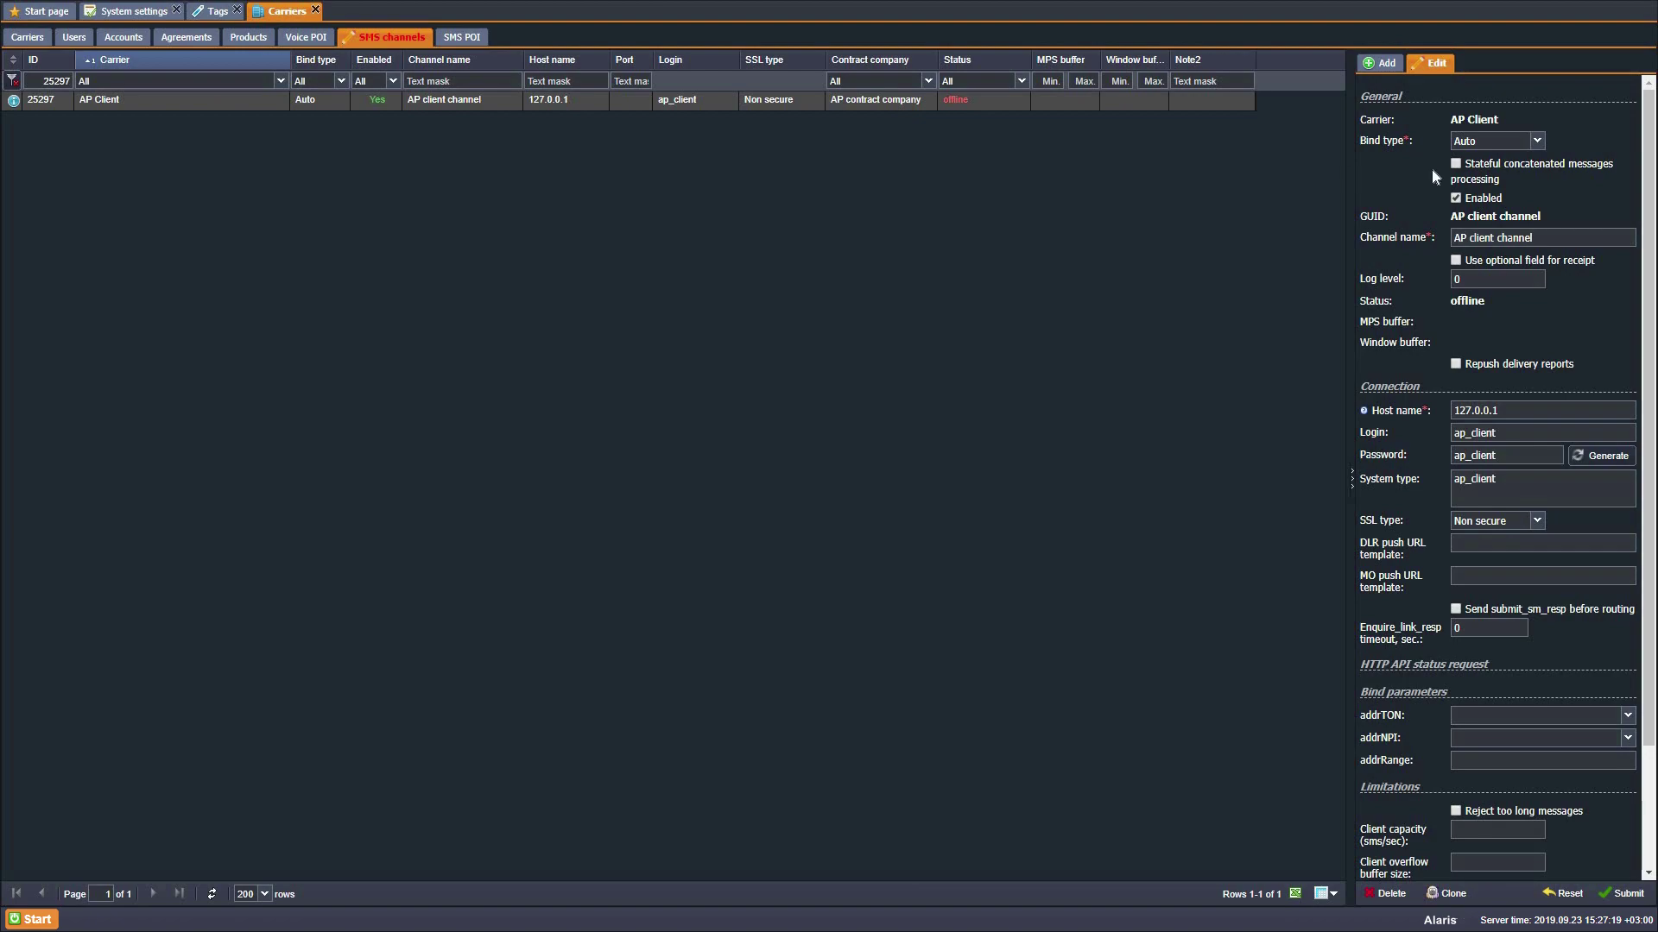
left_click(1456, 164)
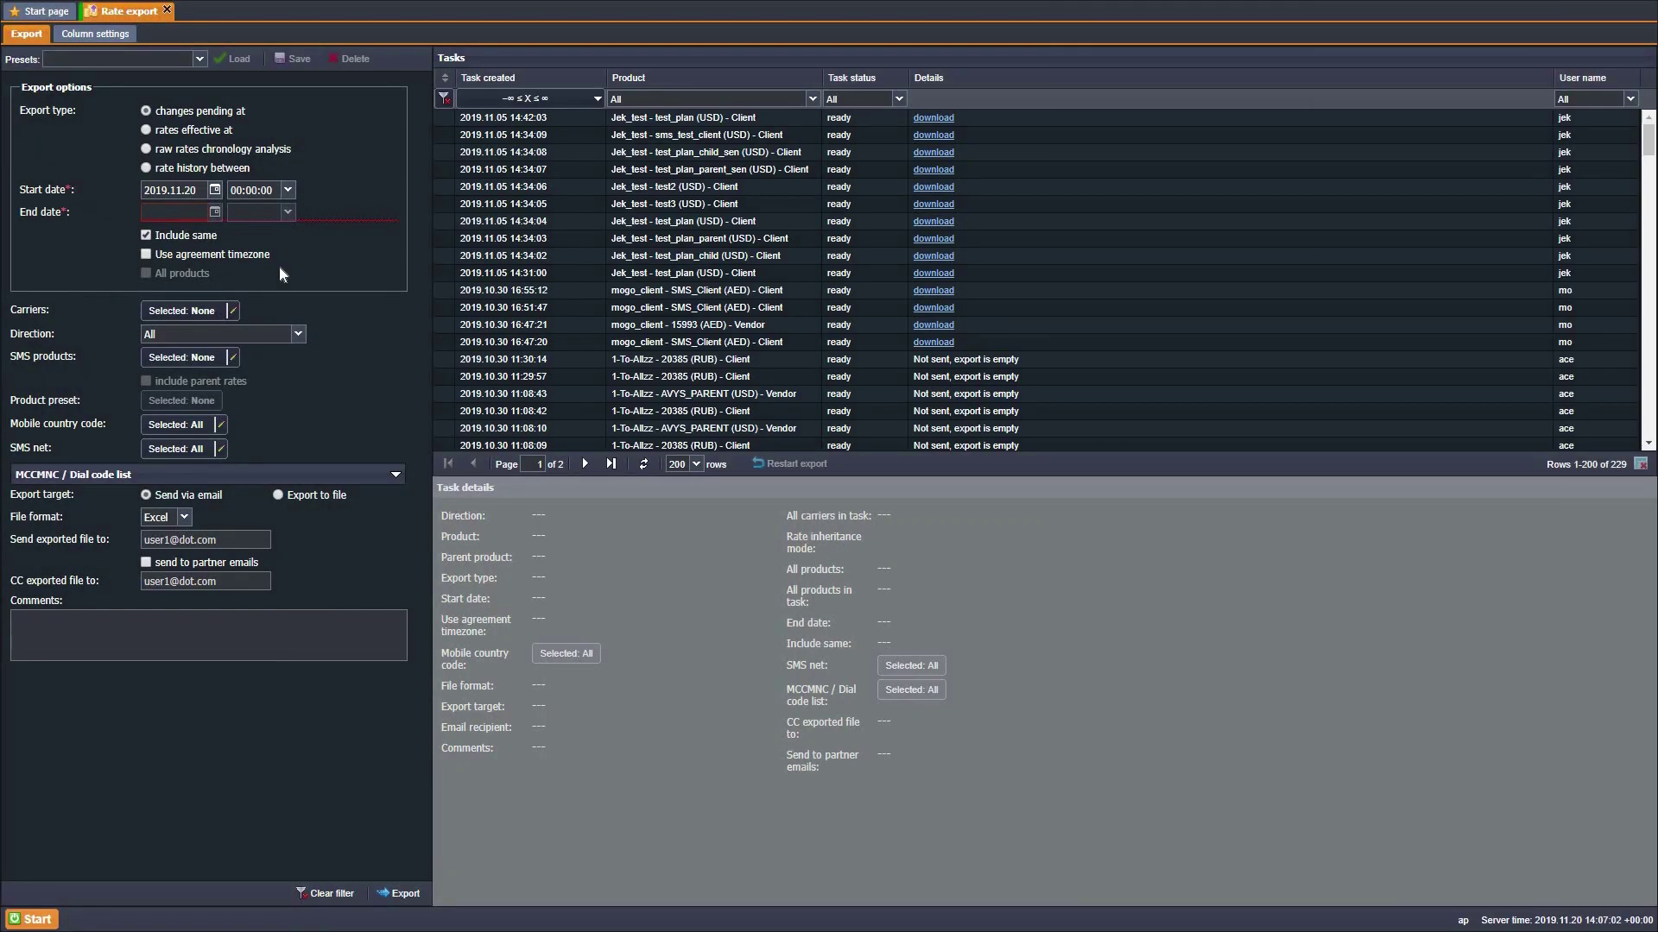
Step: Choose raw rates chronology analysis as the rate export type and include all products
left_click(146, 149)
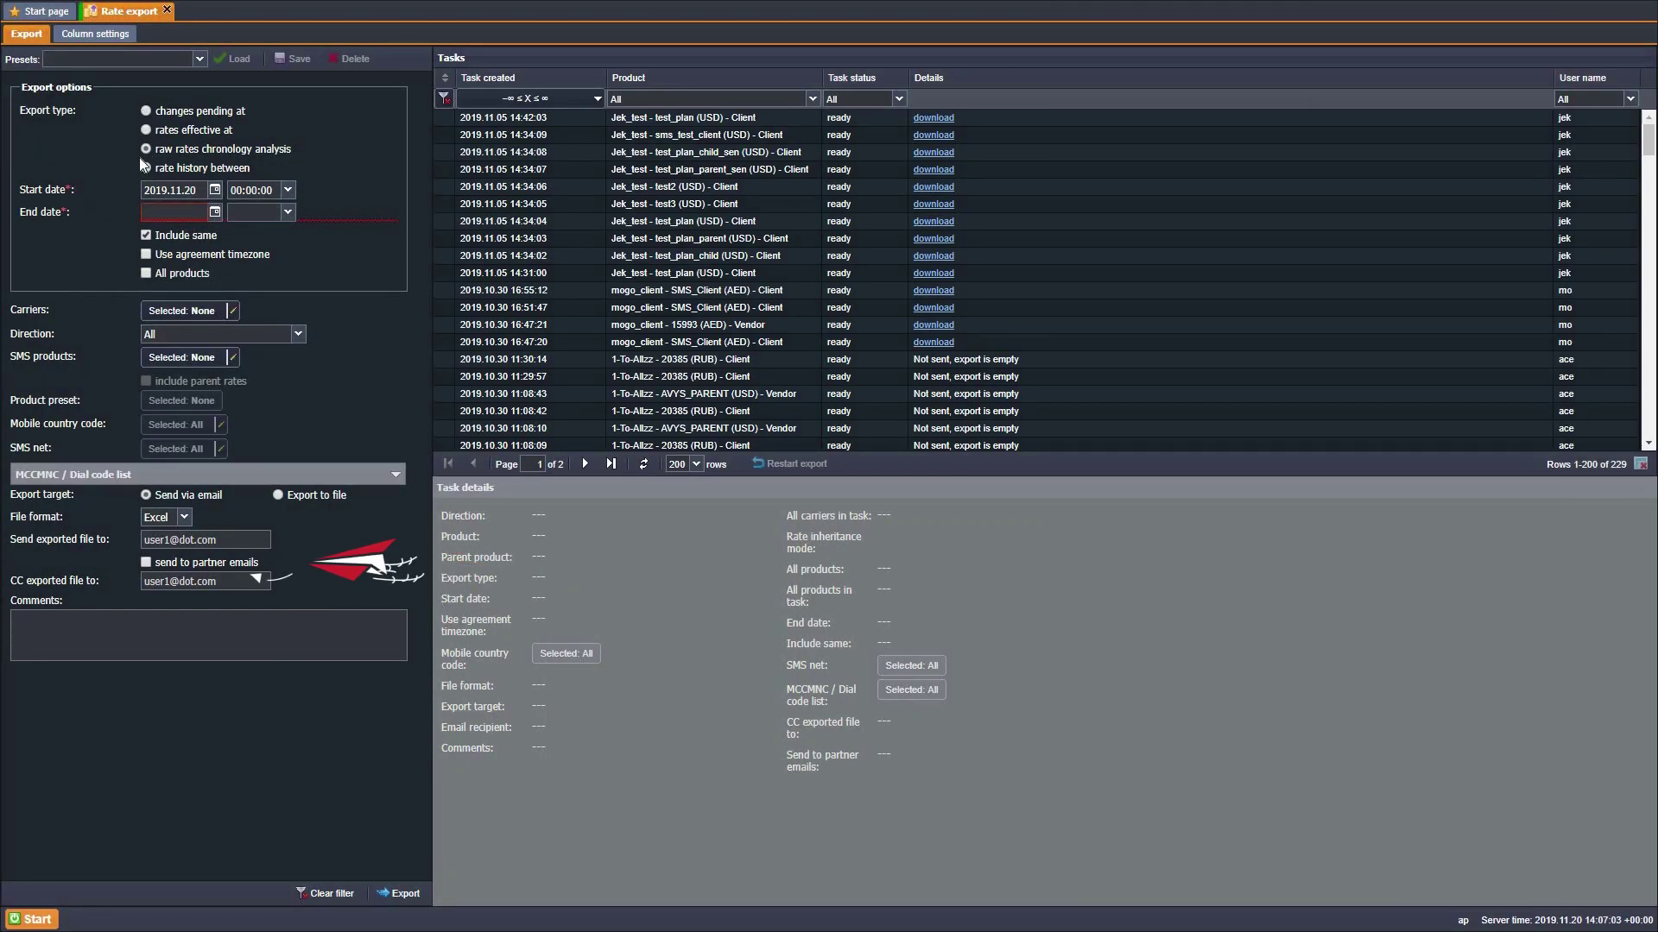
left_click(146, 273)
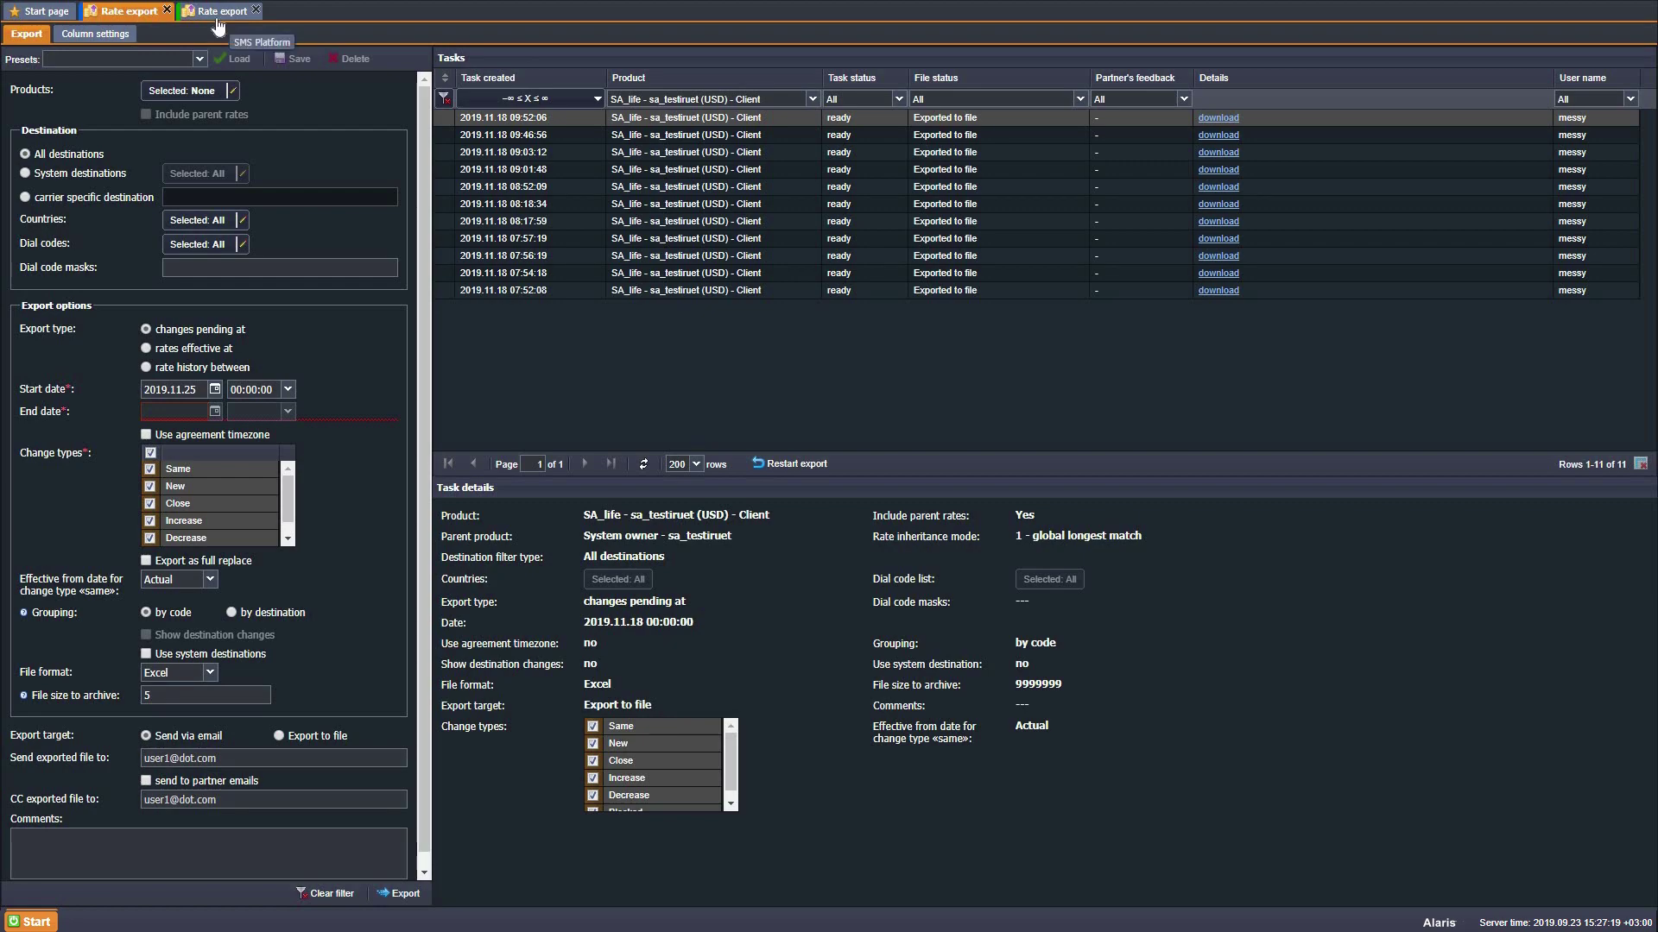
Step: Switch to the rate export of the SMS Platform
left_click(218, 22)
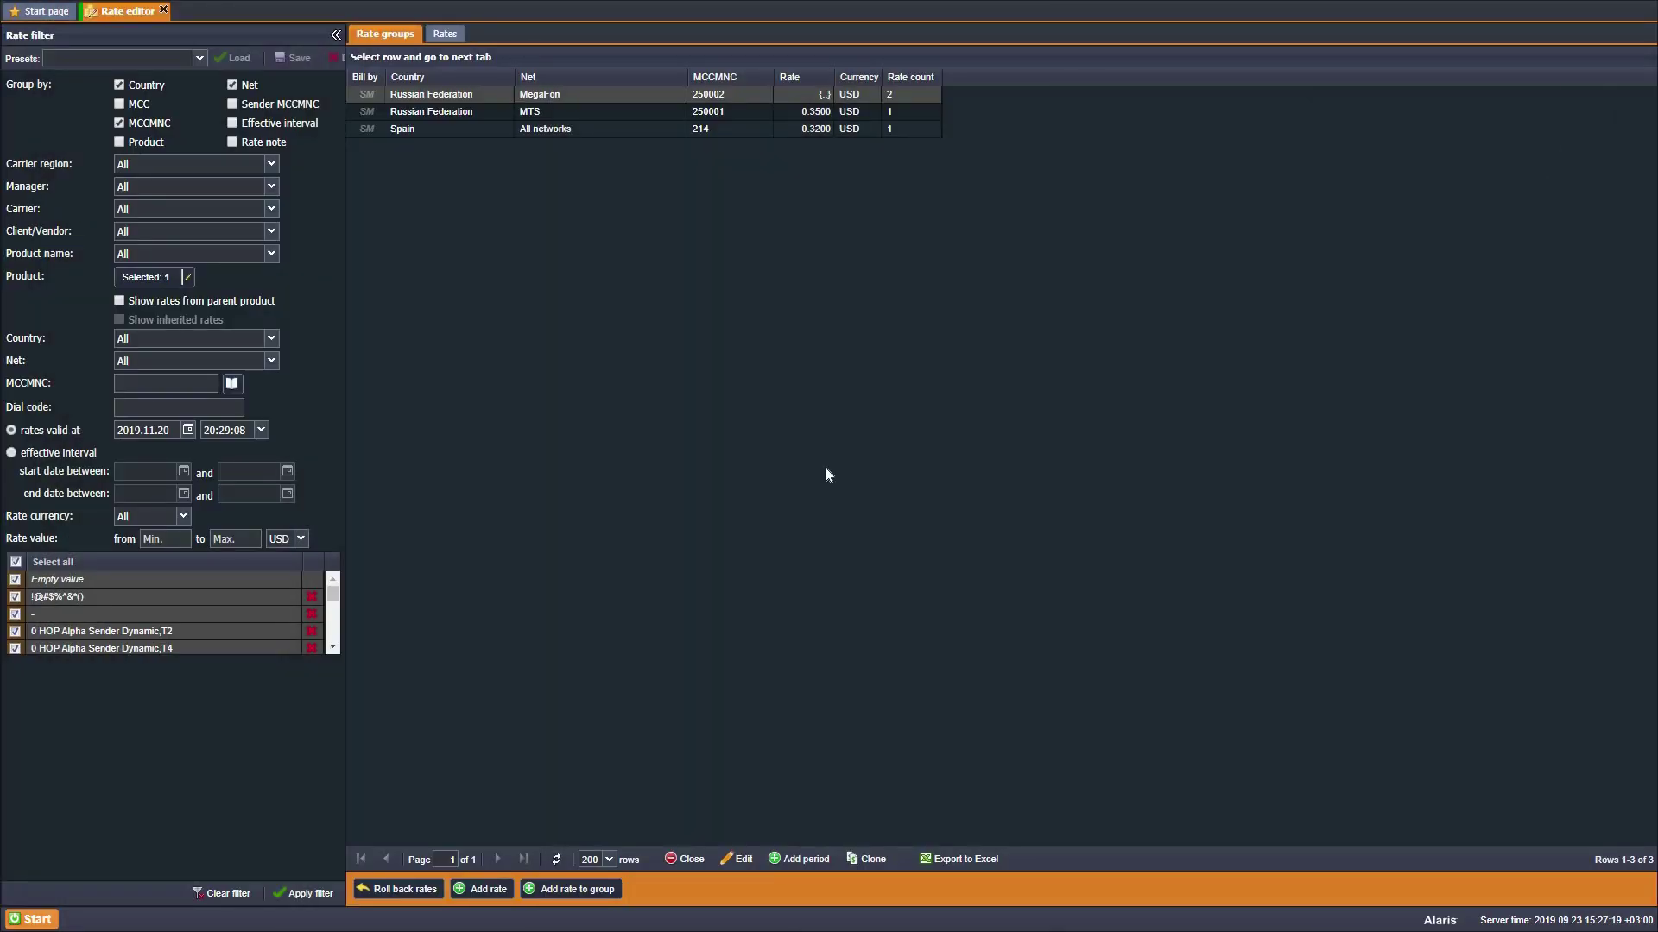
Step: Open the Russian Federation MegaFon rate group for editing in the rate editor
left_click(738, 858)
left_click(985, 536)
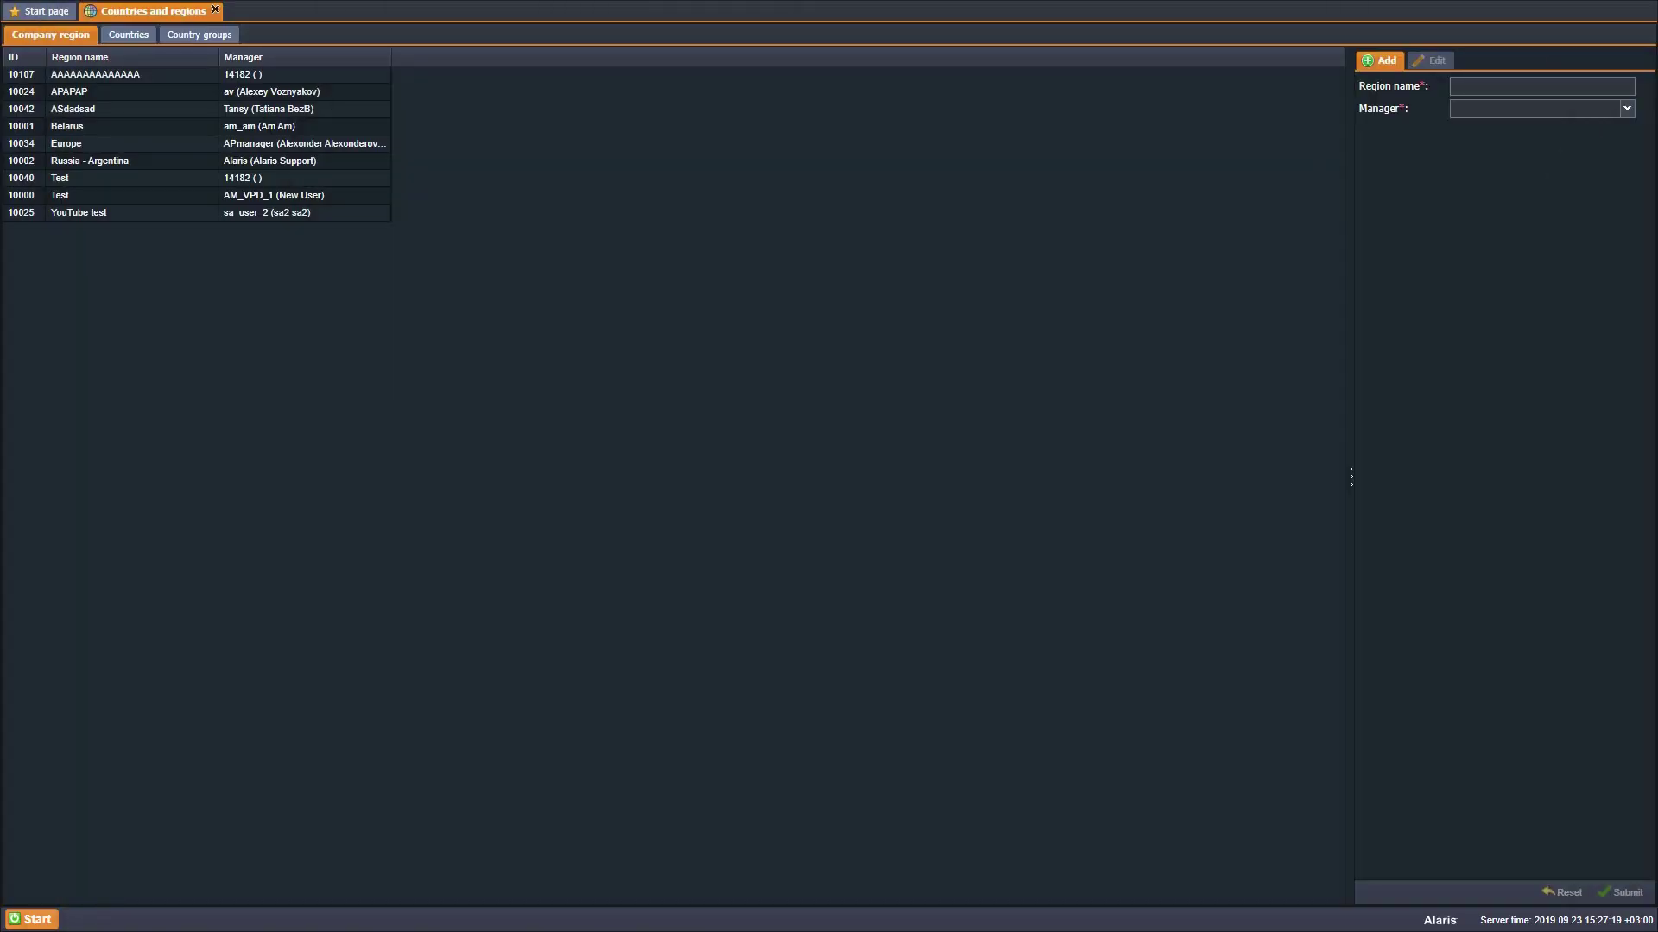
Step: Show the list of countries and select AT_test_country
left_click(127, 36)
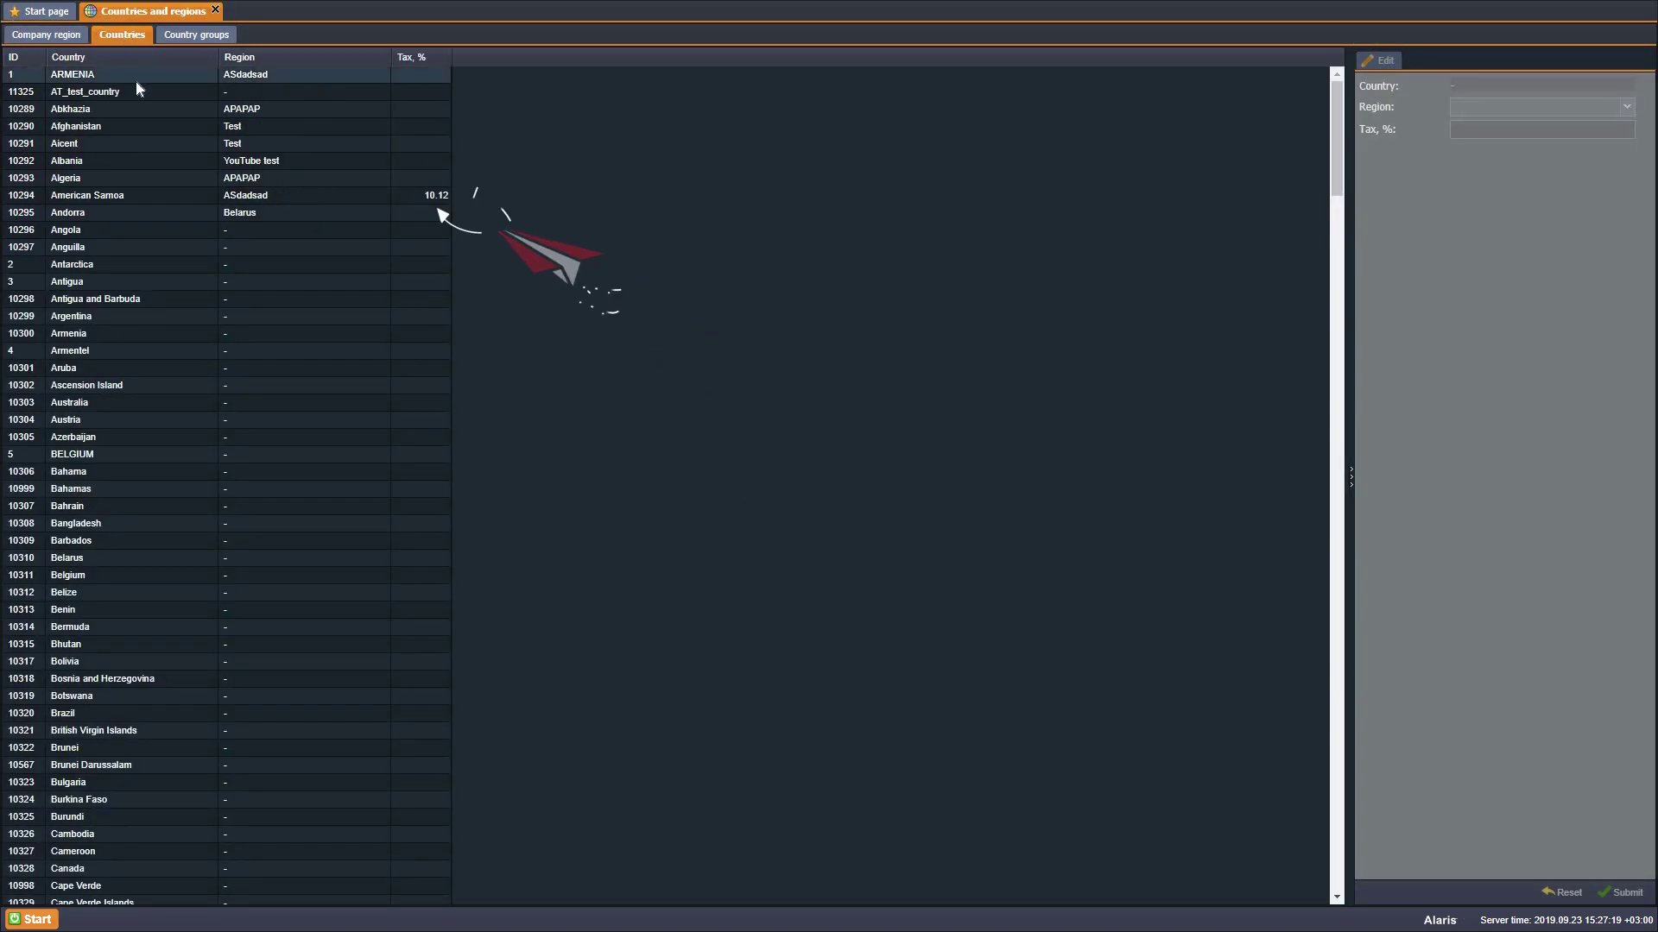
left_click(135, 90)
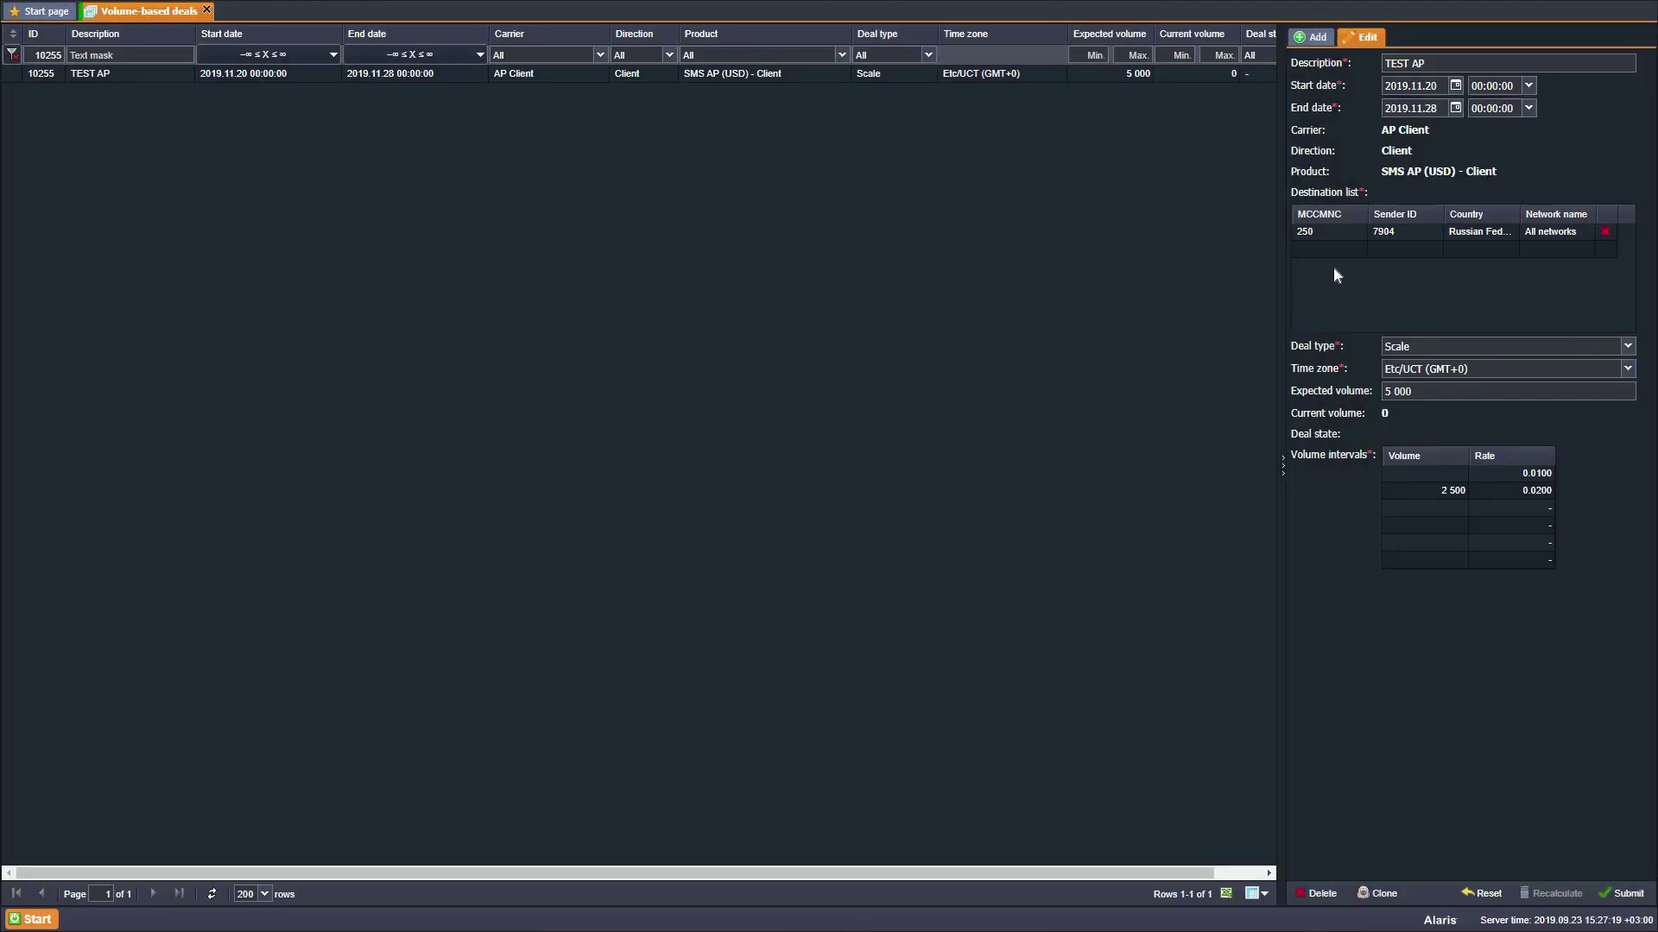
Step: Add a destination with MCCMNC 250 and sender ID 7908 to the TEST AP volume-based deal
left_click(1331, 250)
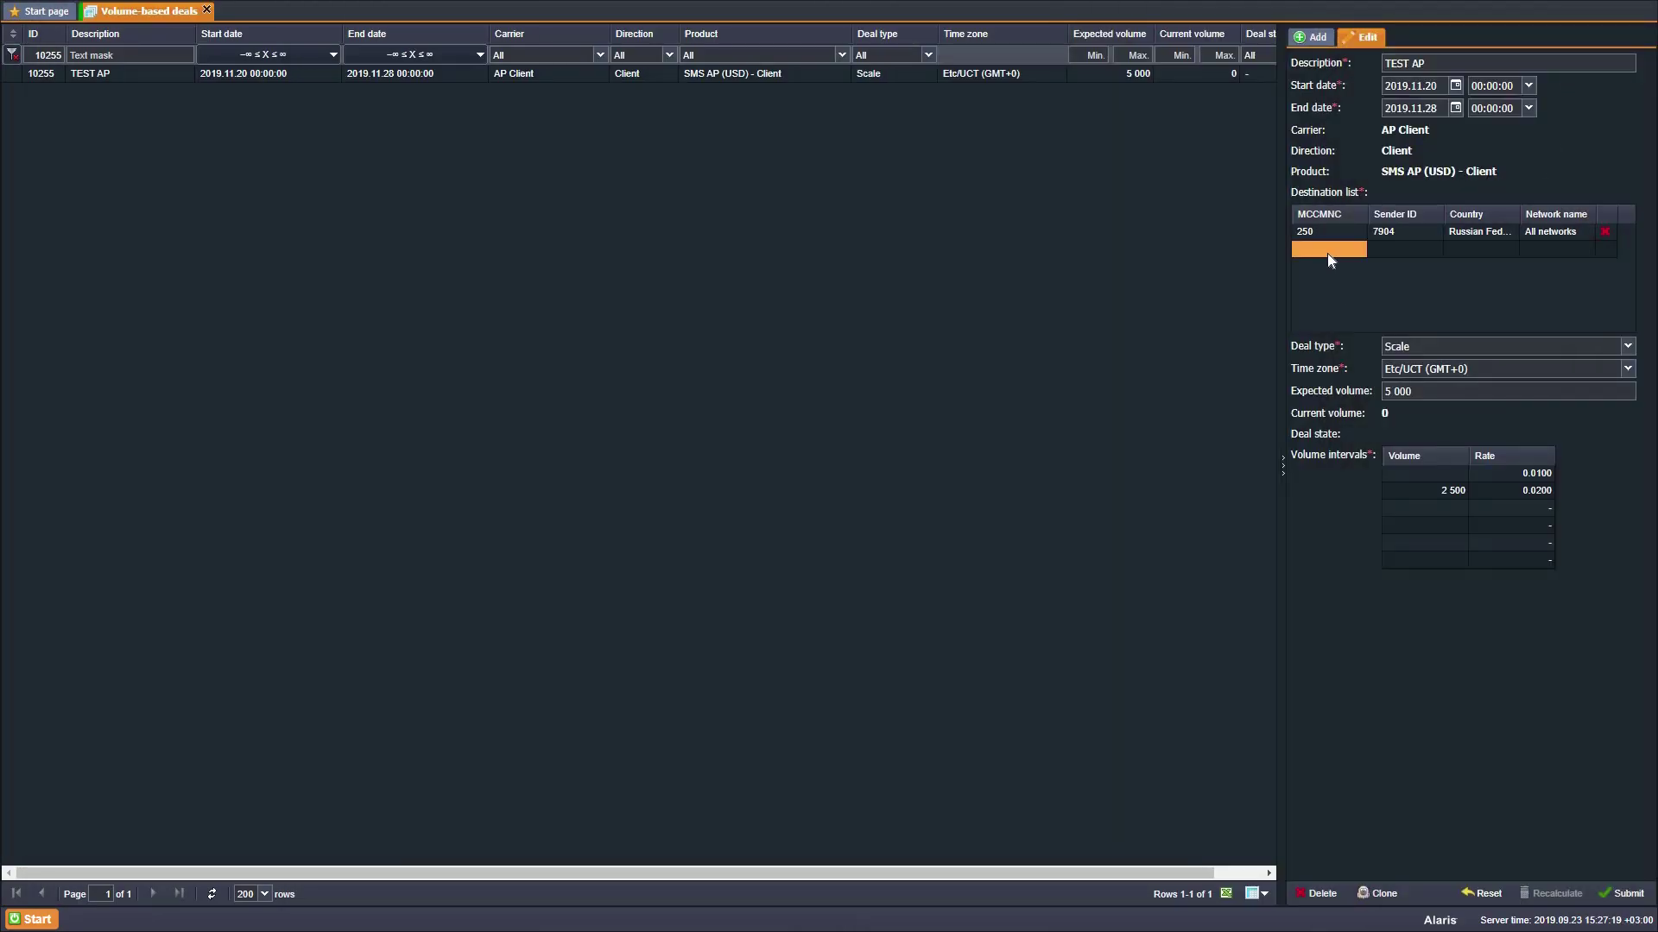
type("250")
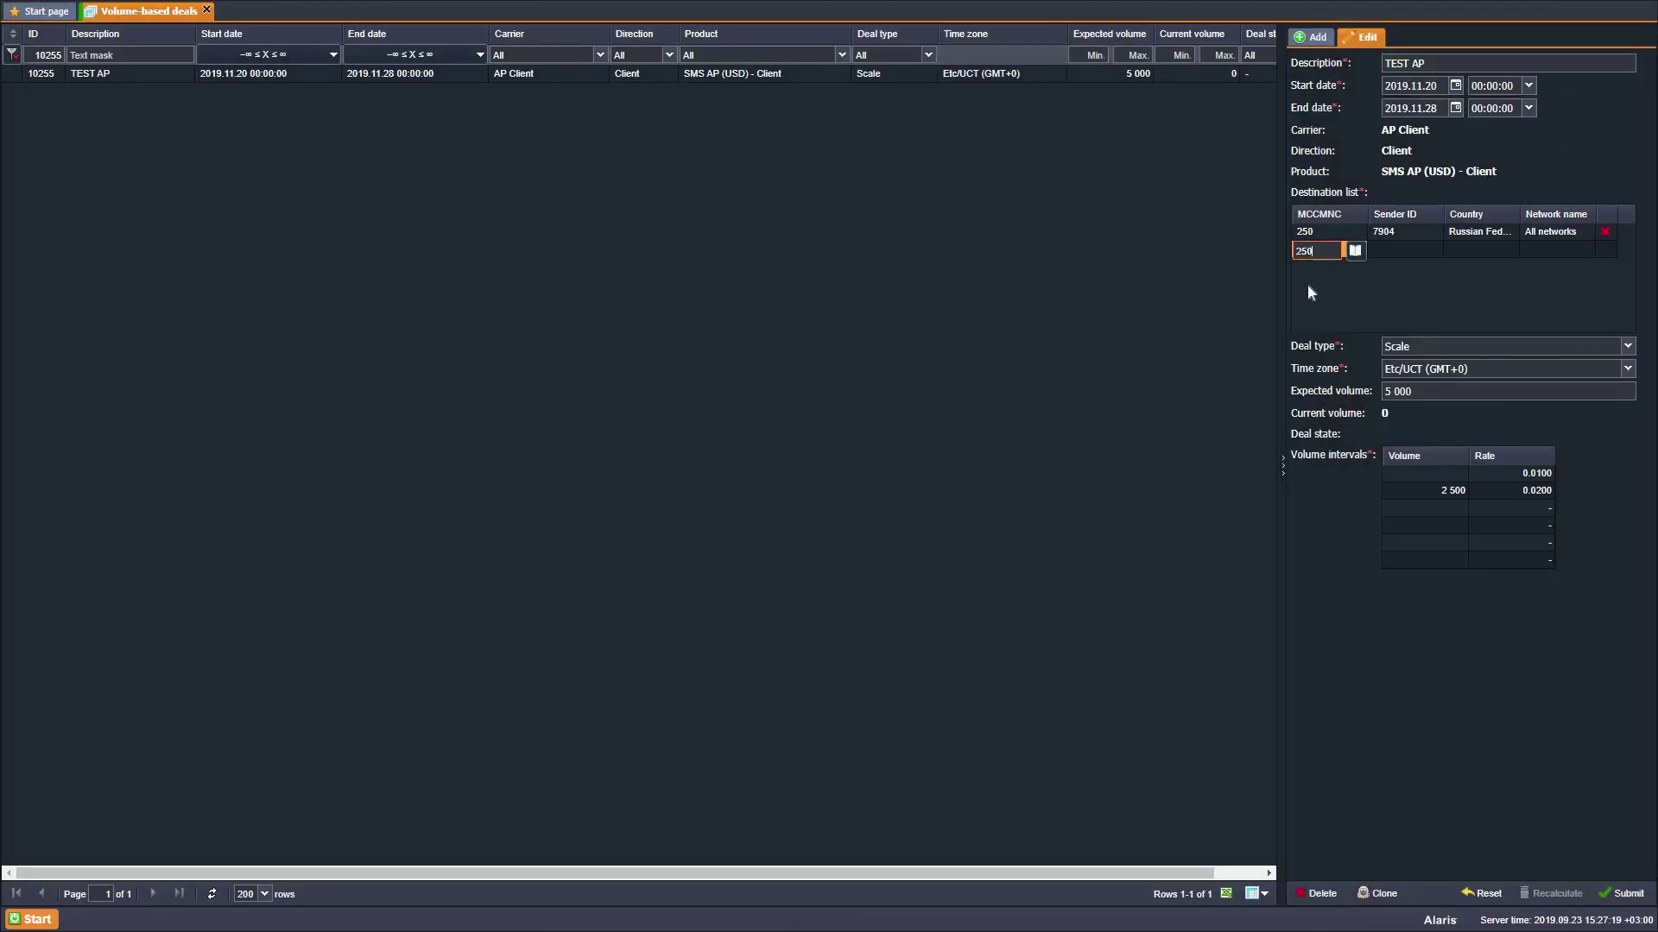
left_click(1392, 257)
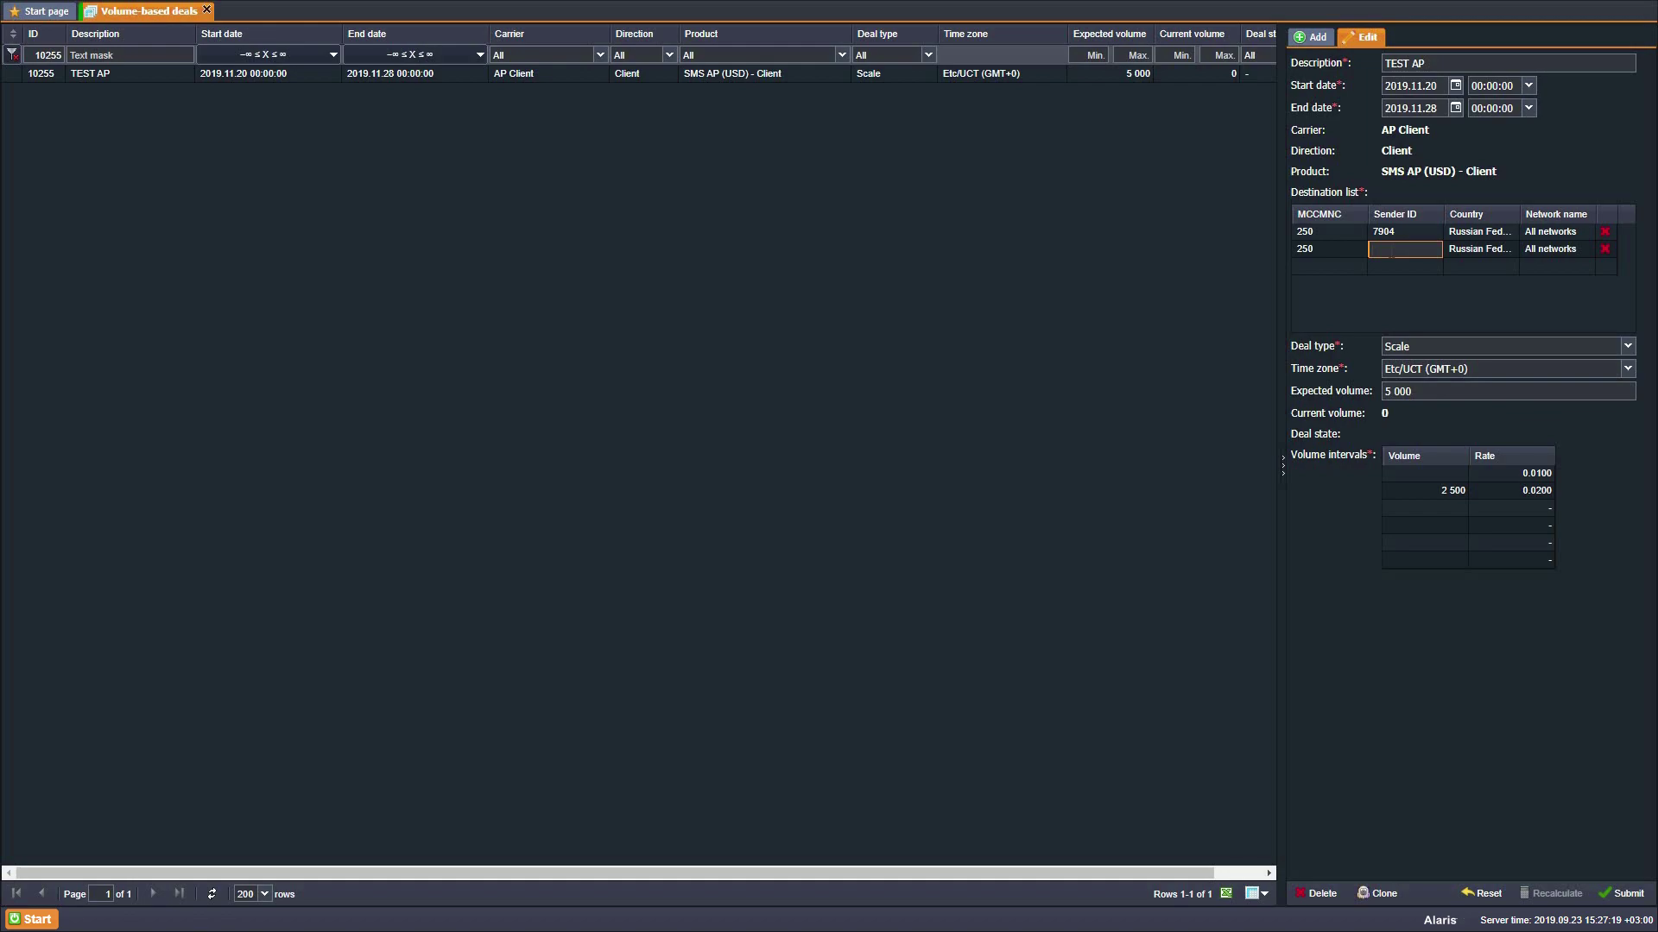
type("7908")
key("Return")
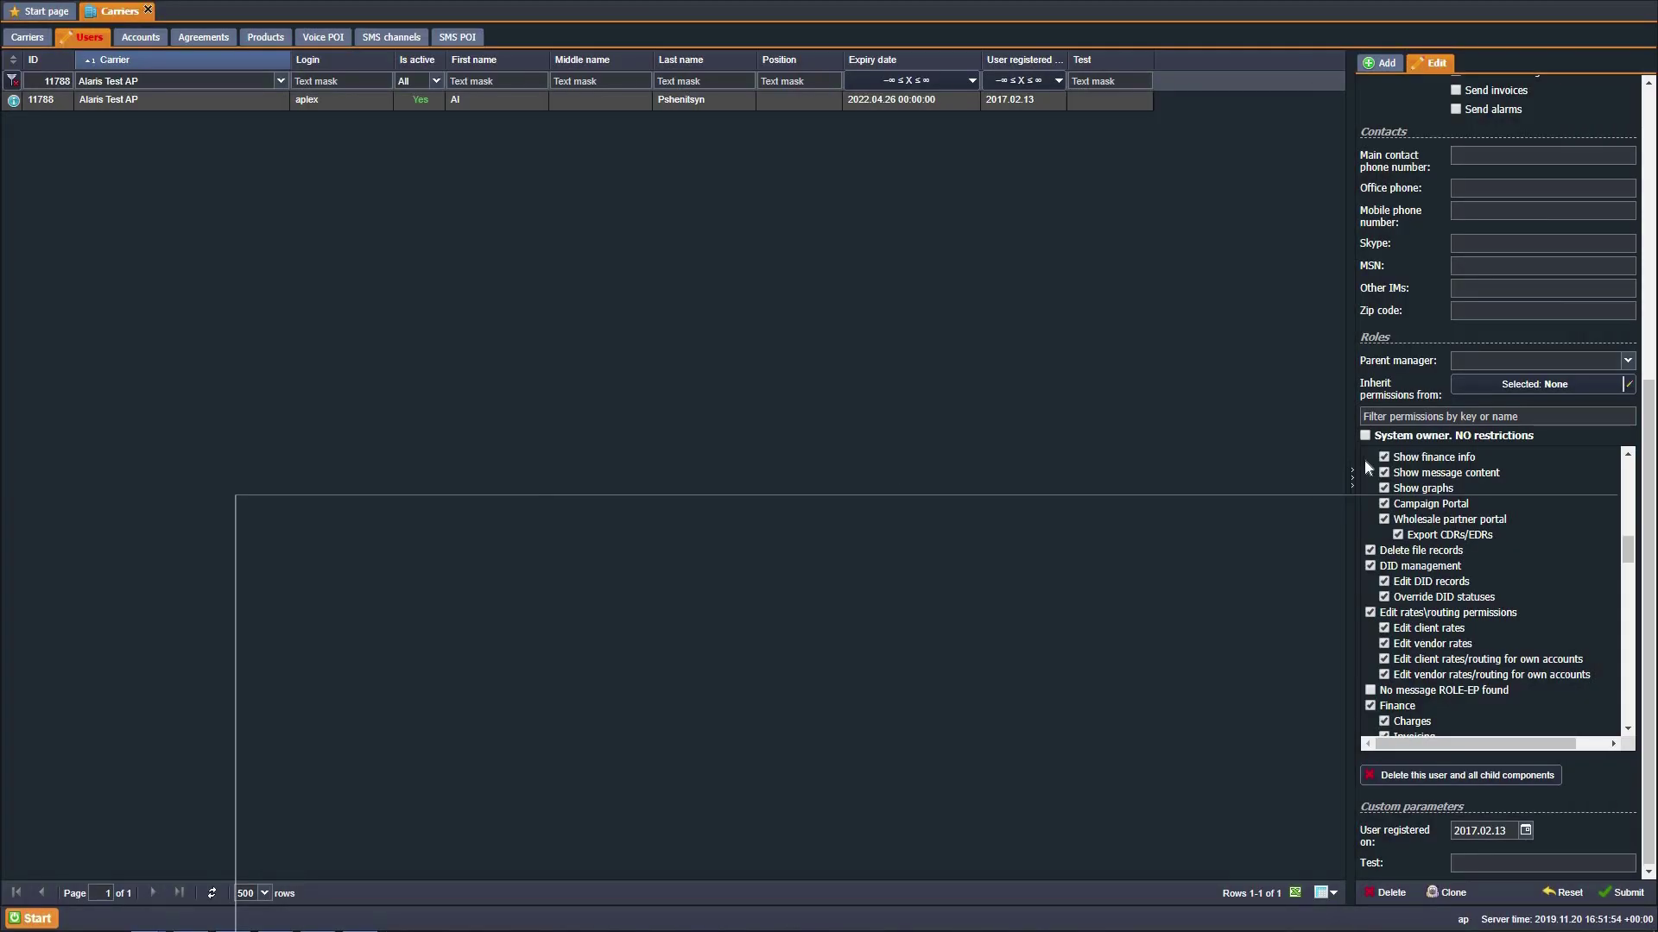
Step: Revoke the Show finance info permission for the Alaris Test AP carrier's user
left_click(1384, 456)
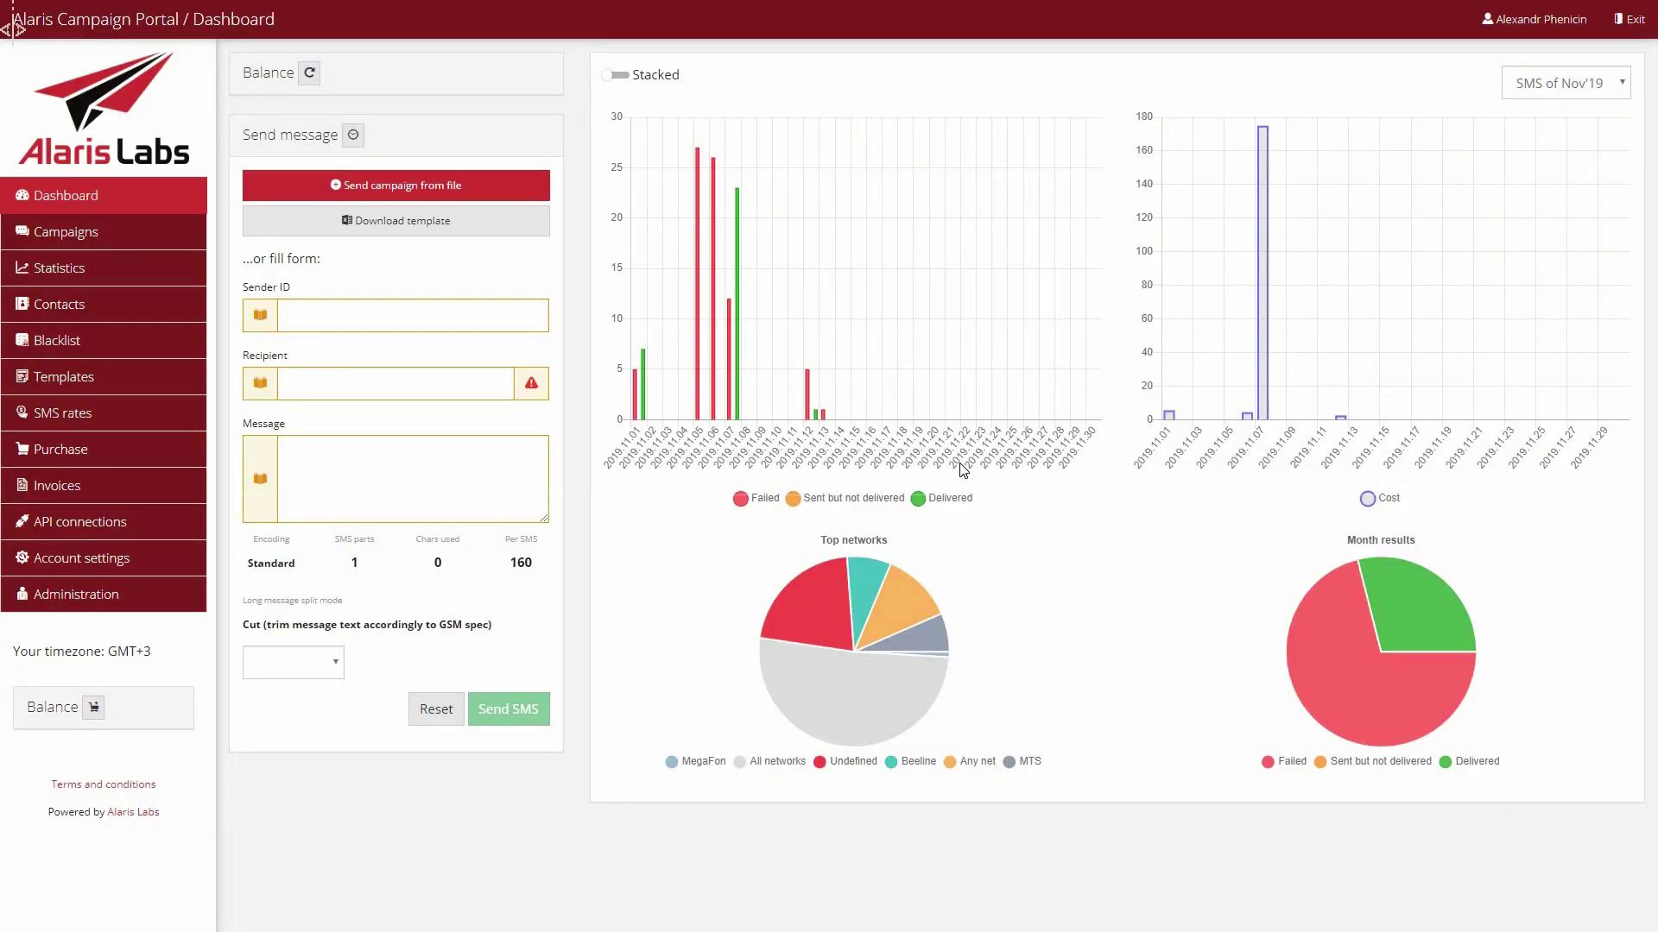
Step: Open the Purchase page in the Campaign Portal
left_click(129, 463)
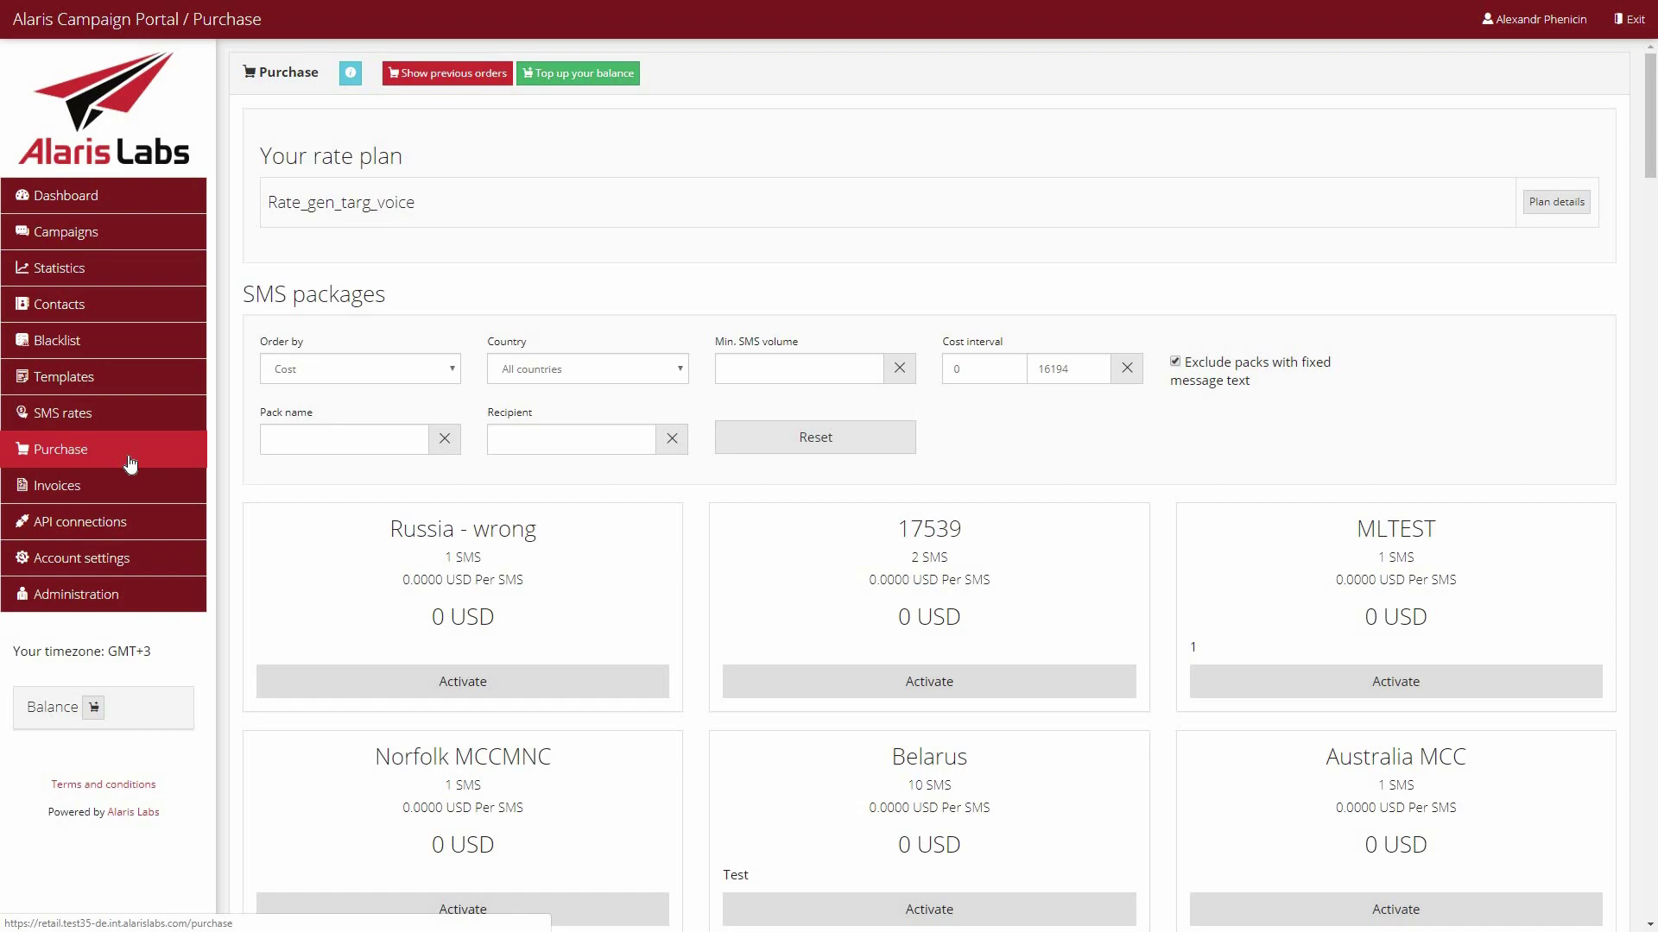
left_click(130, 464)
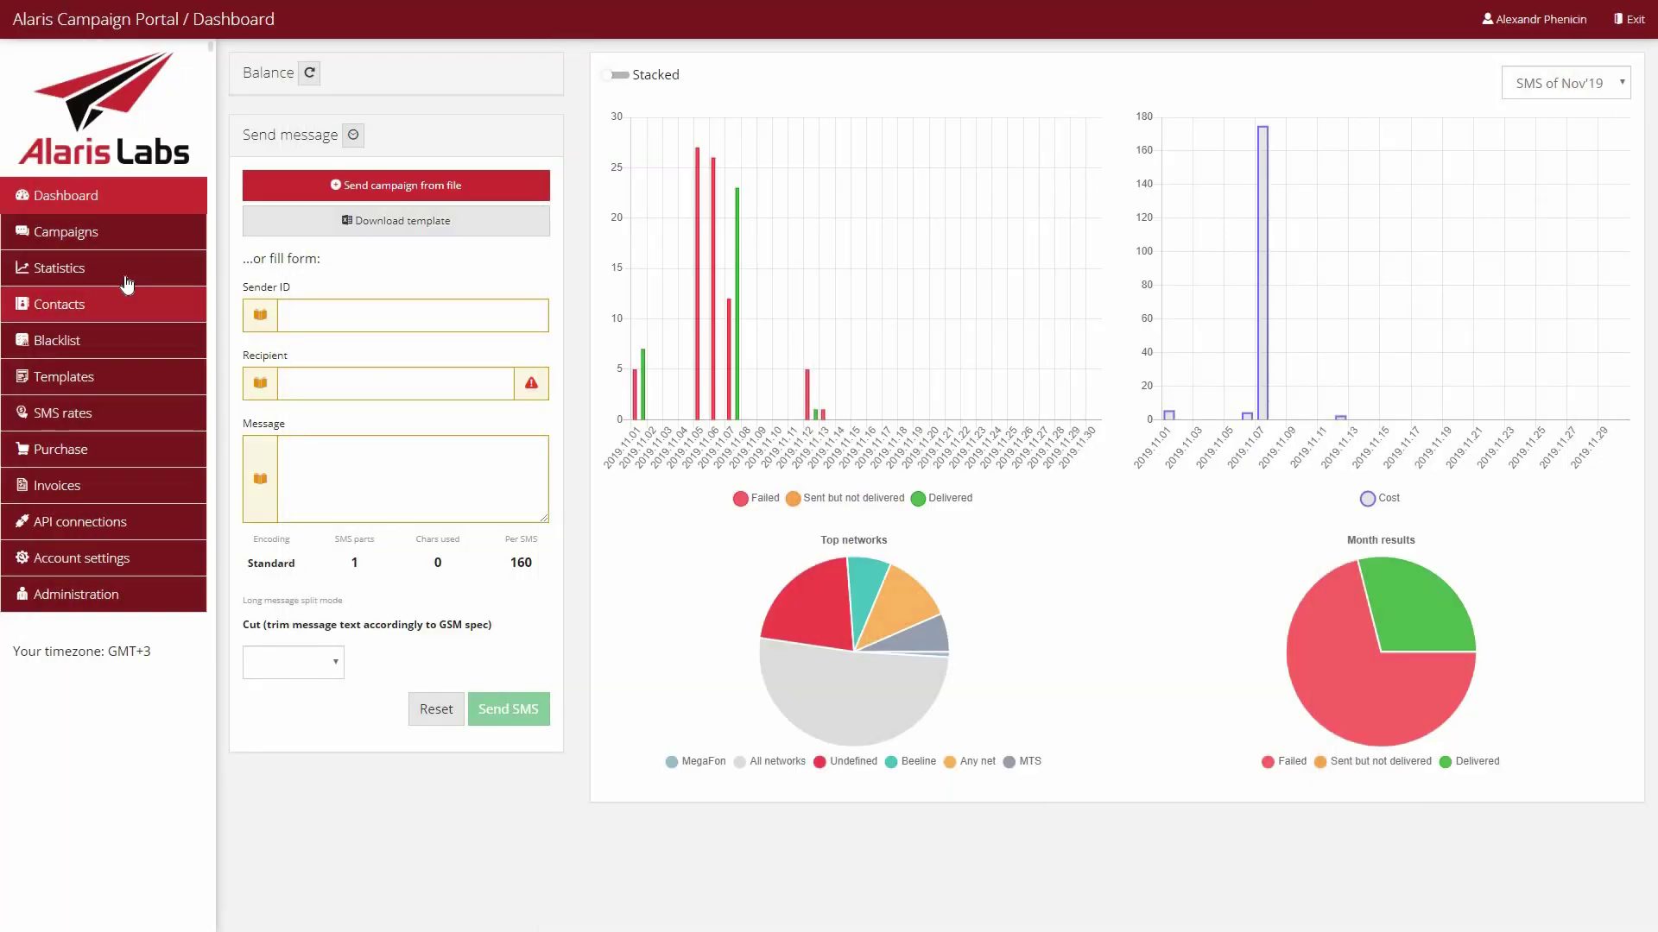
Step: Read the help information for the Statistics page and close it
left_click(123, 274)
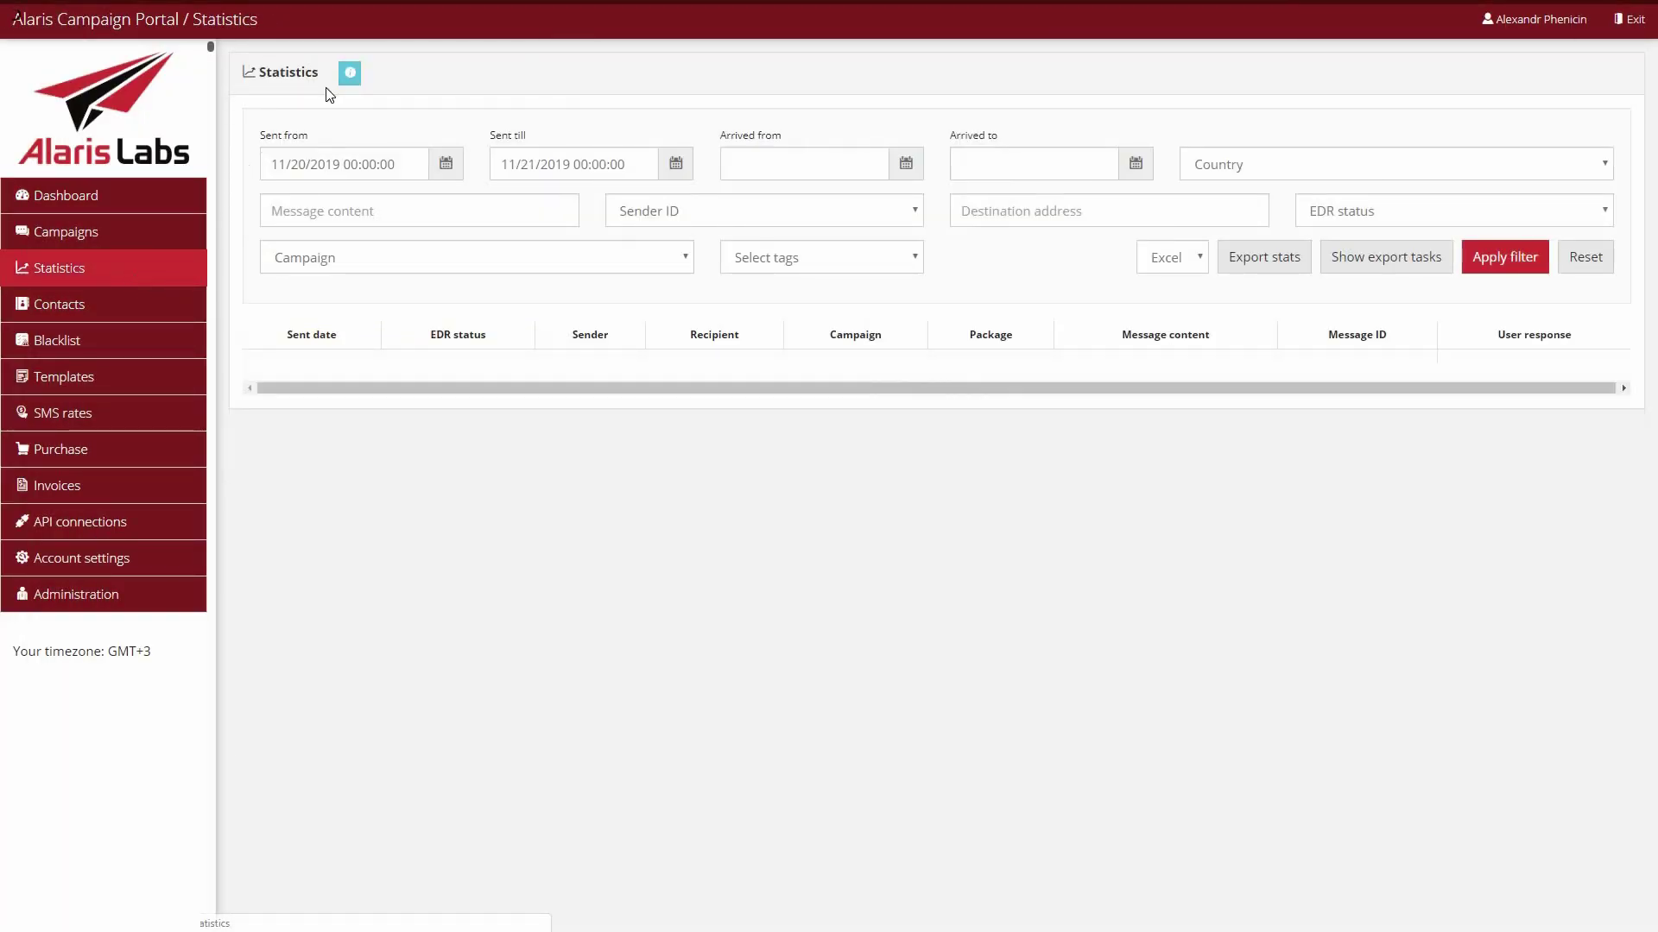
left_click(352, 76)
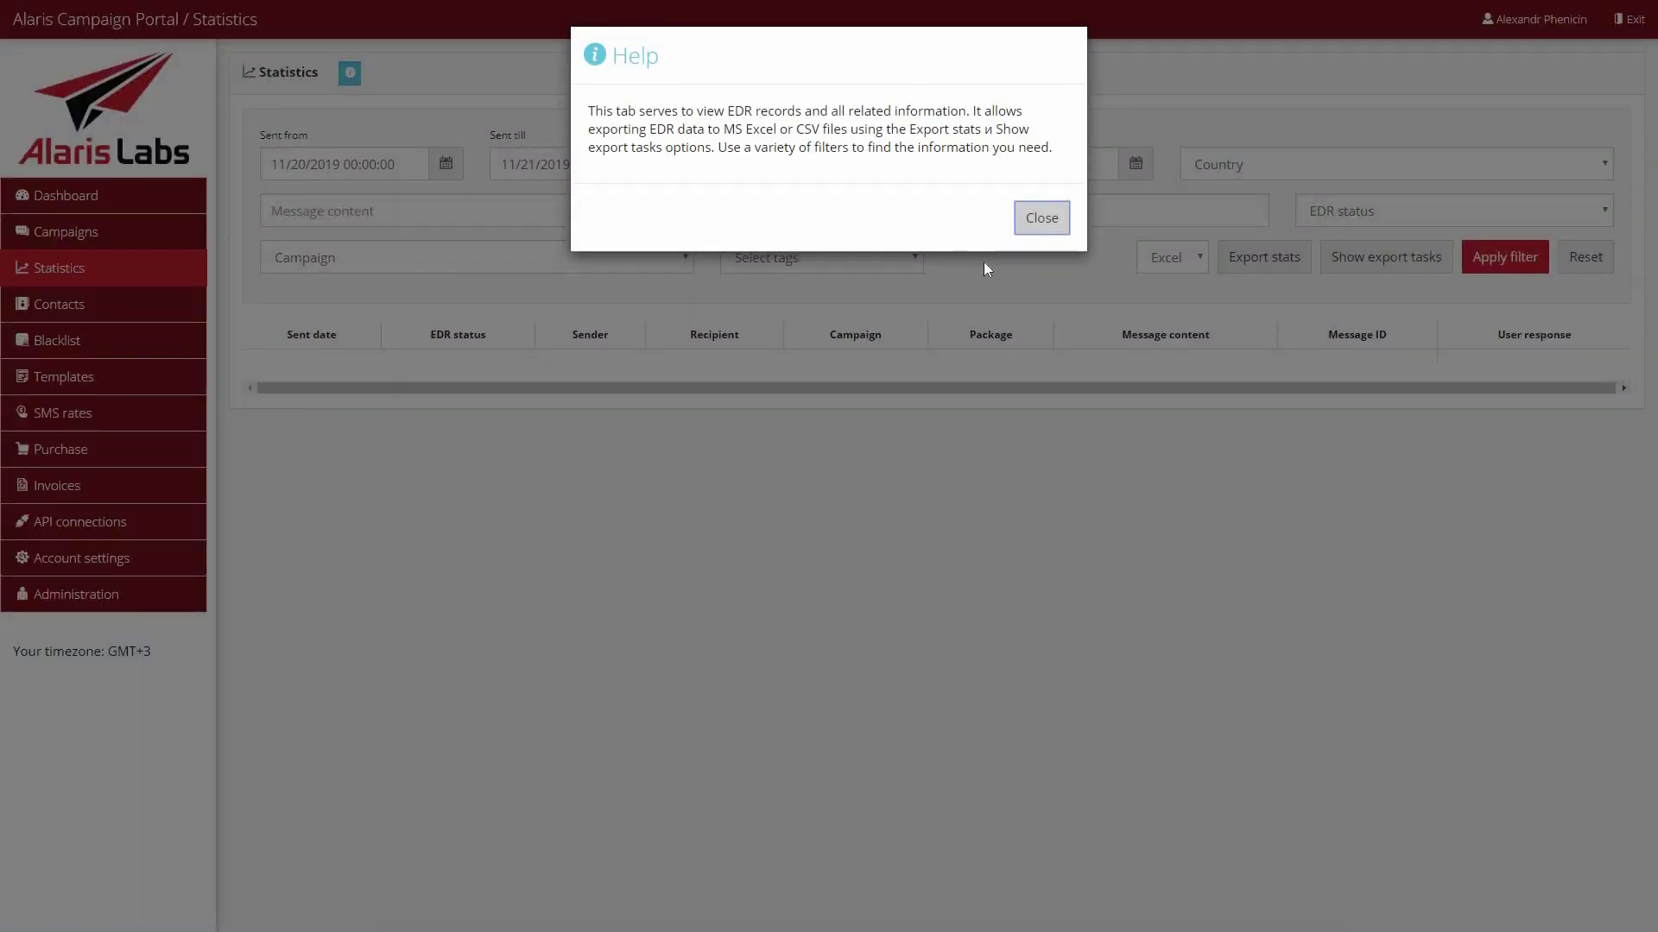
left_click(1026, 218)
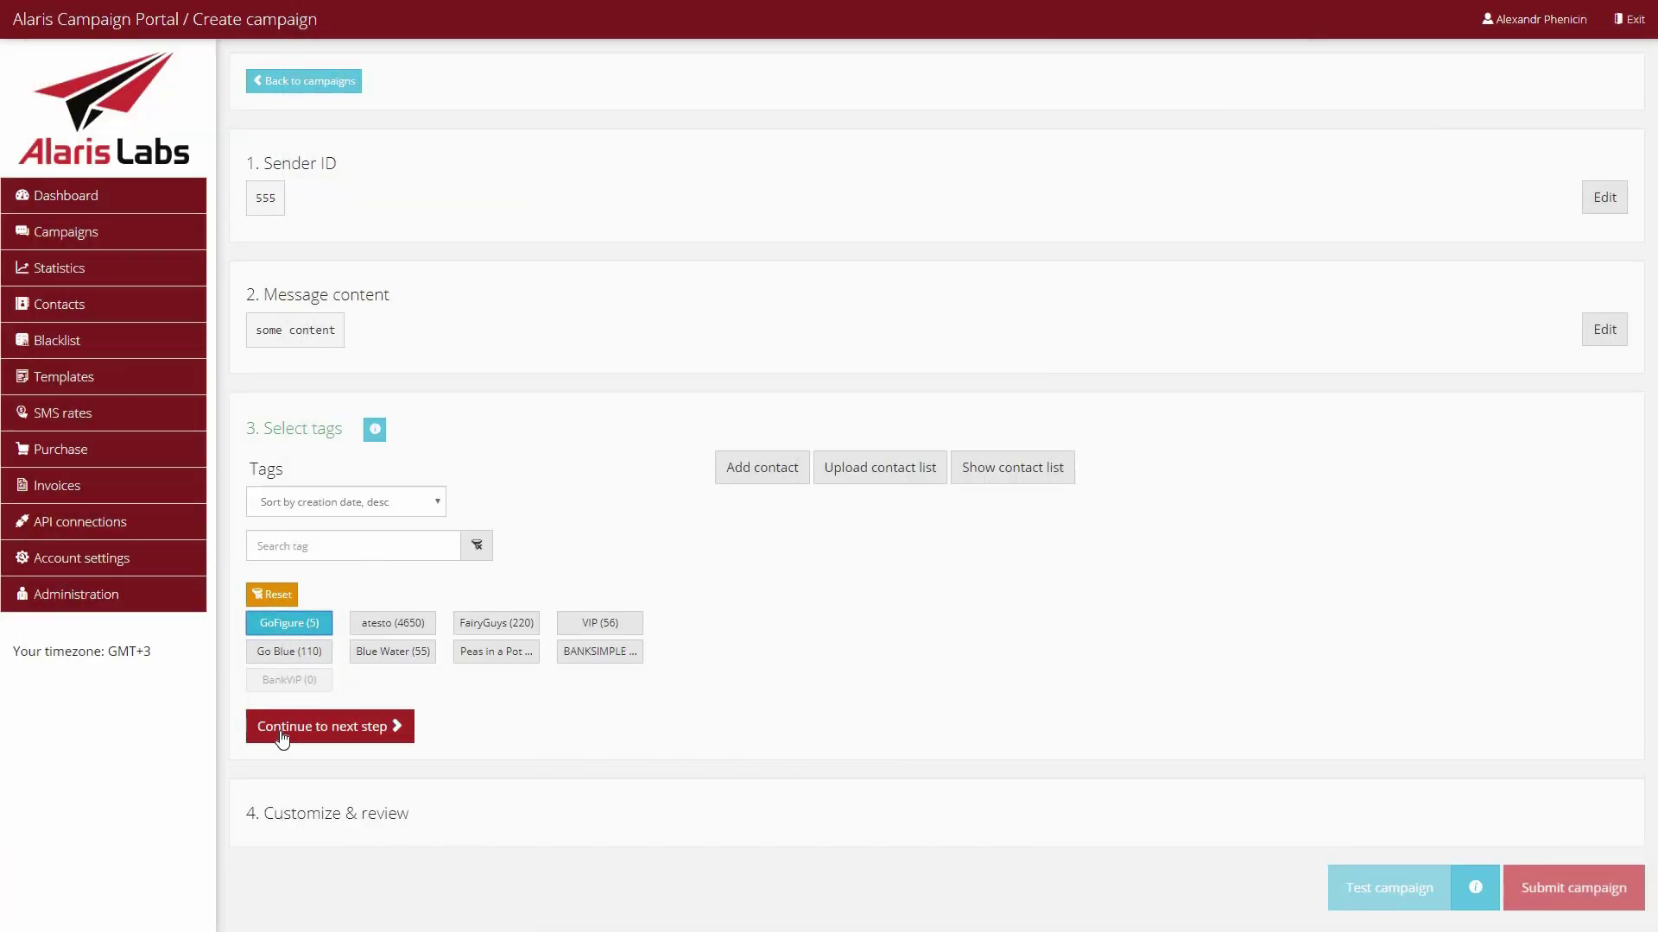
Step: Confirm the GoFigure tag for the campaign, set its currency to RUB and open the choices for minimal failed messages to alert
left_click(285, 725)
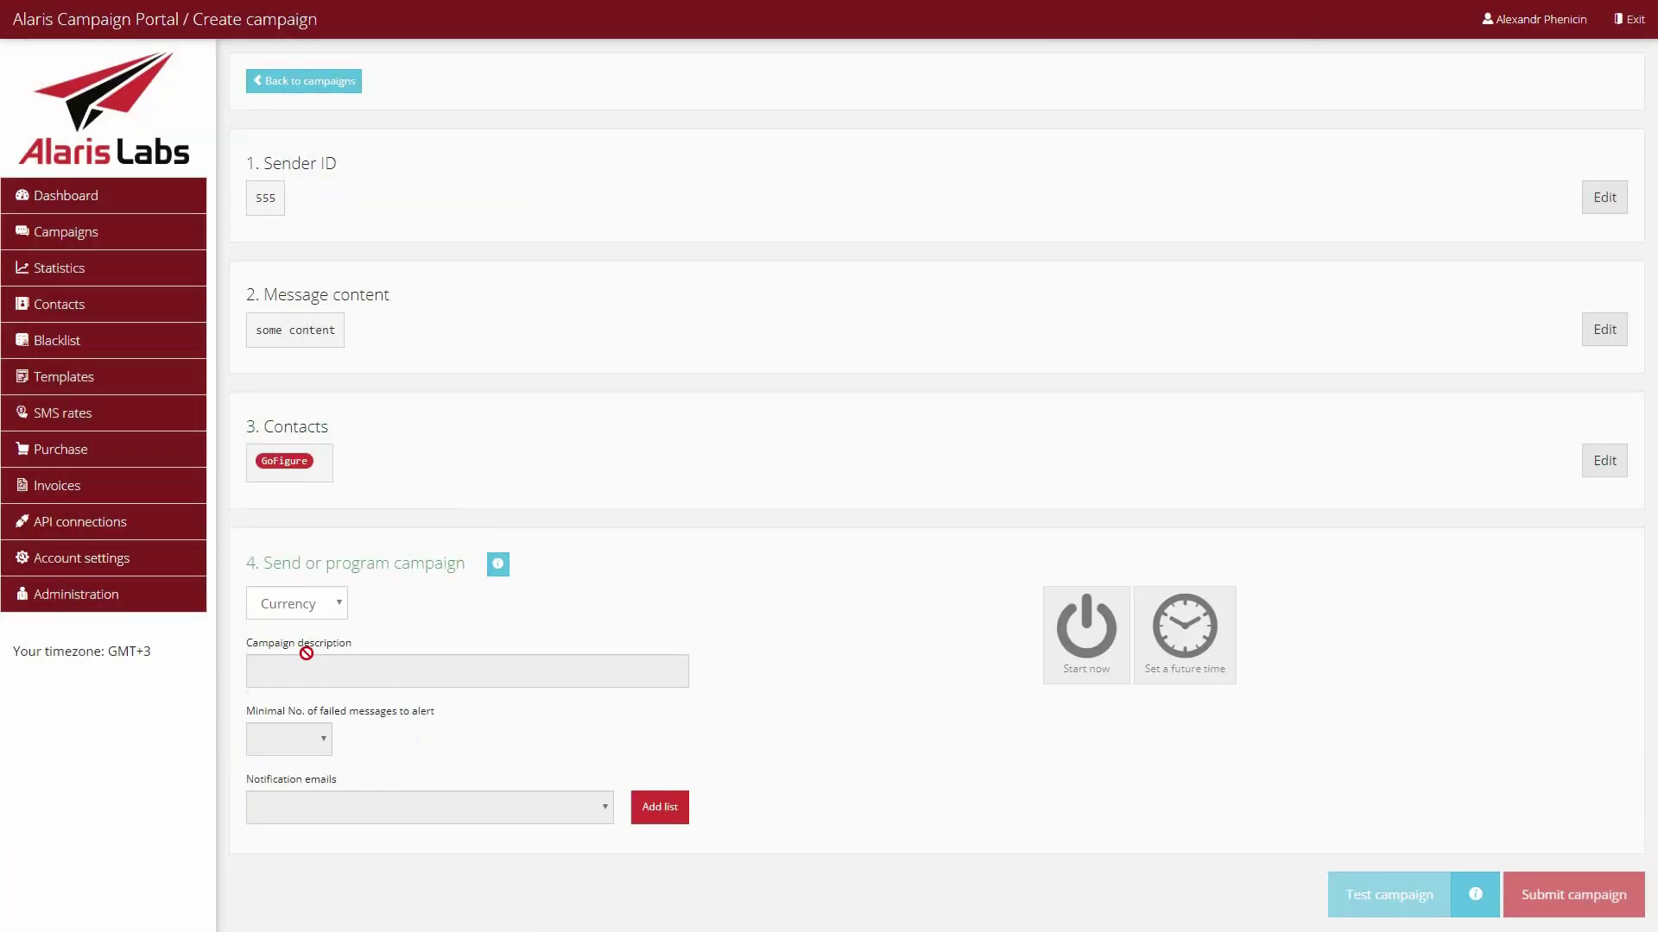
left_click(309, 599)
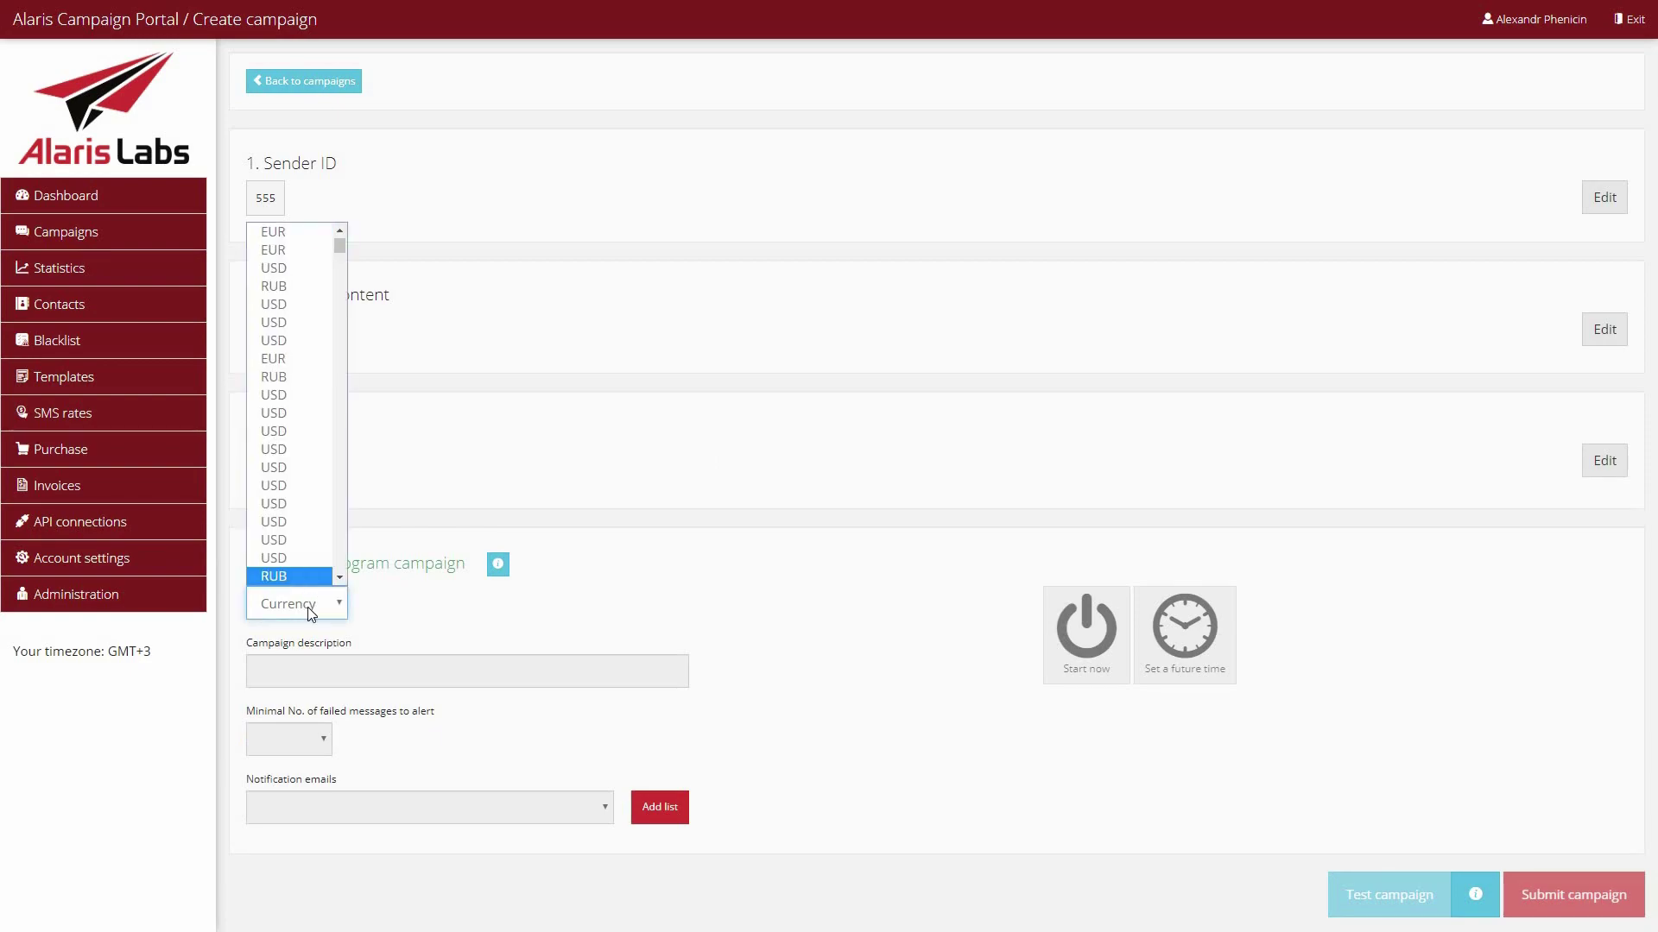
left_click(302, 577)
left_click(308, 737)
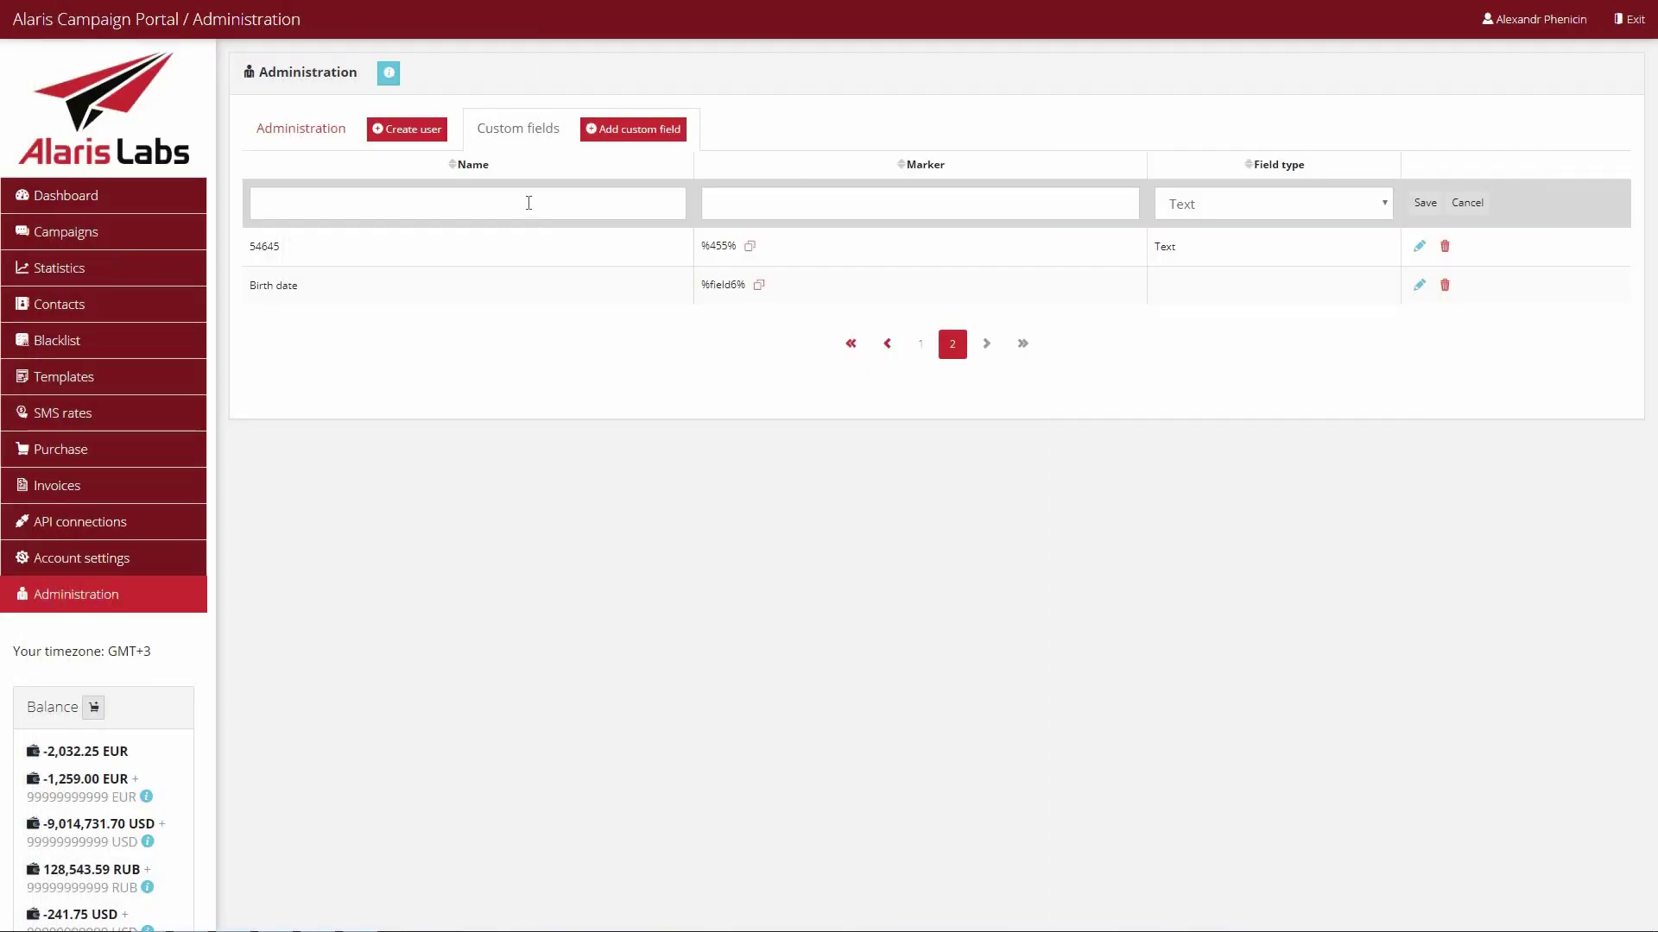
Step: Save a new custom field with name 1, marker 2 and field type Number
left_click(529, 203)
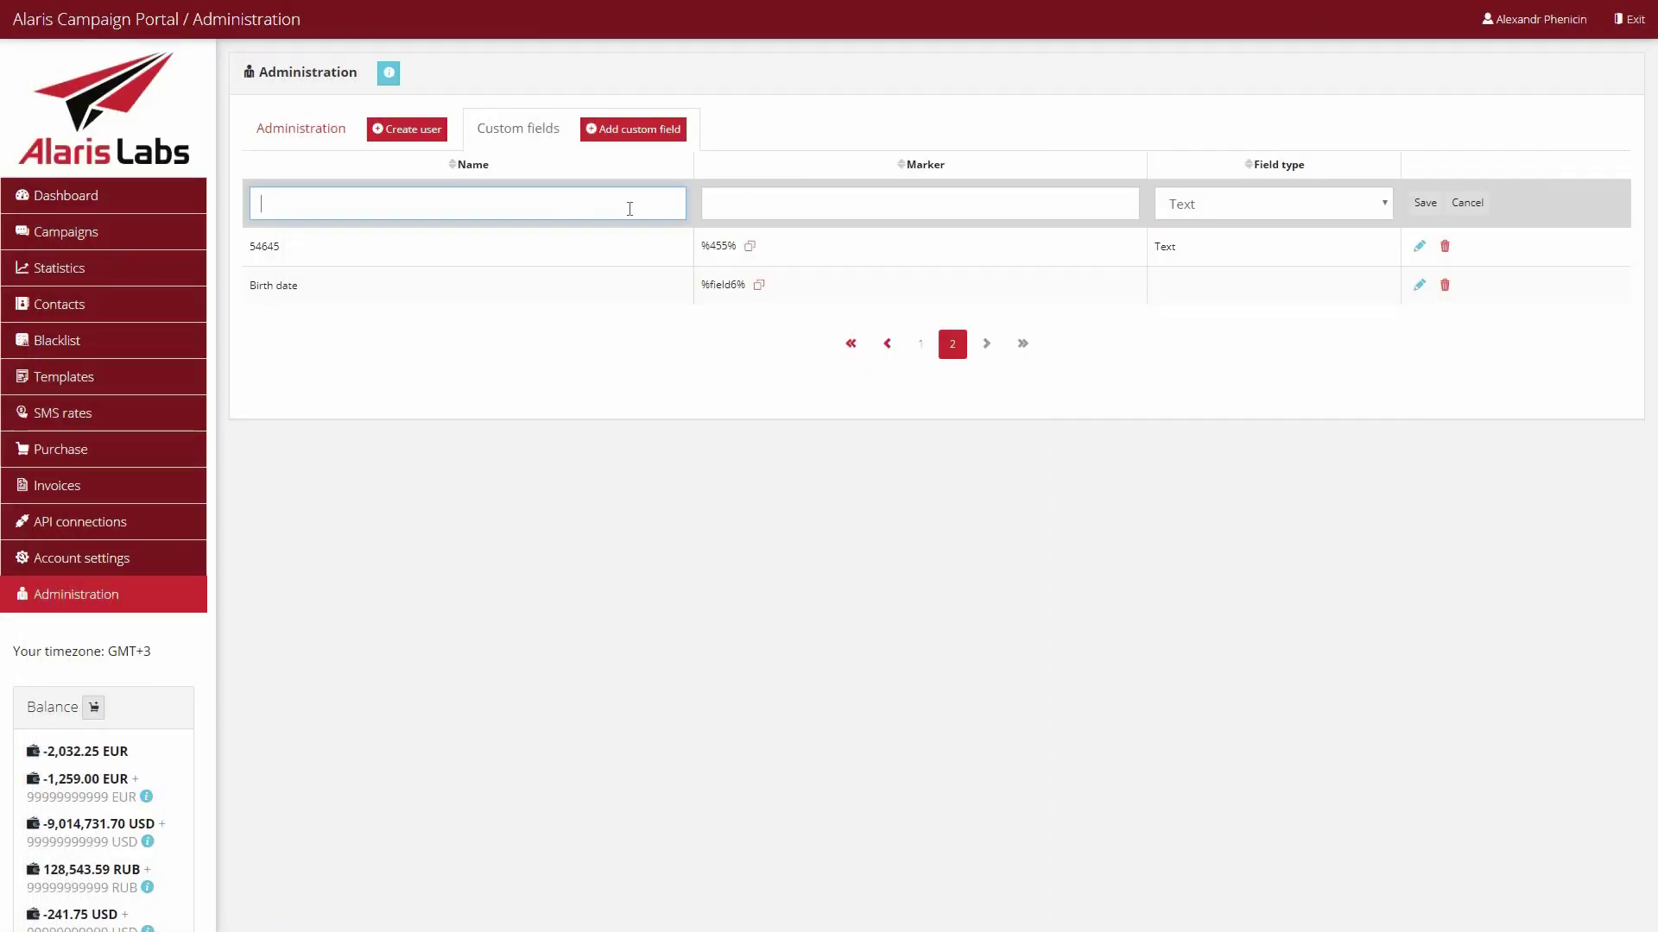
type("1")
left_click(754, 201)
type("2")
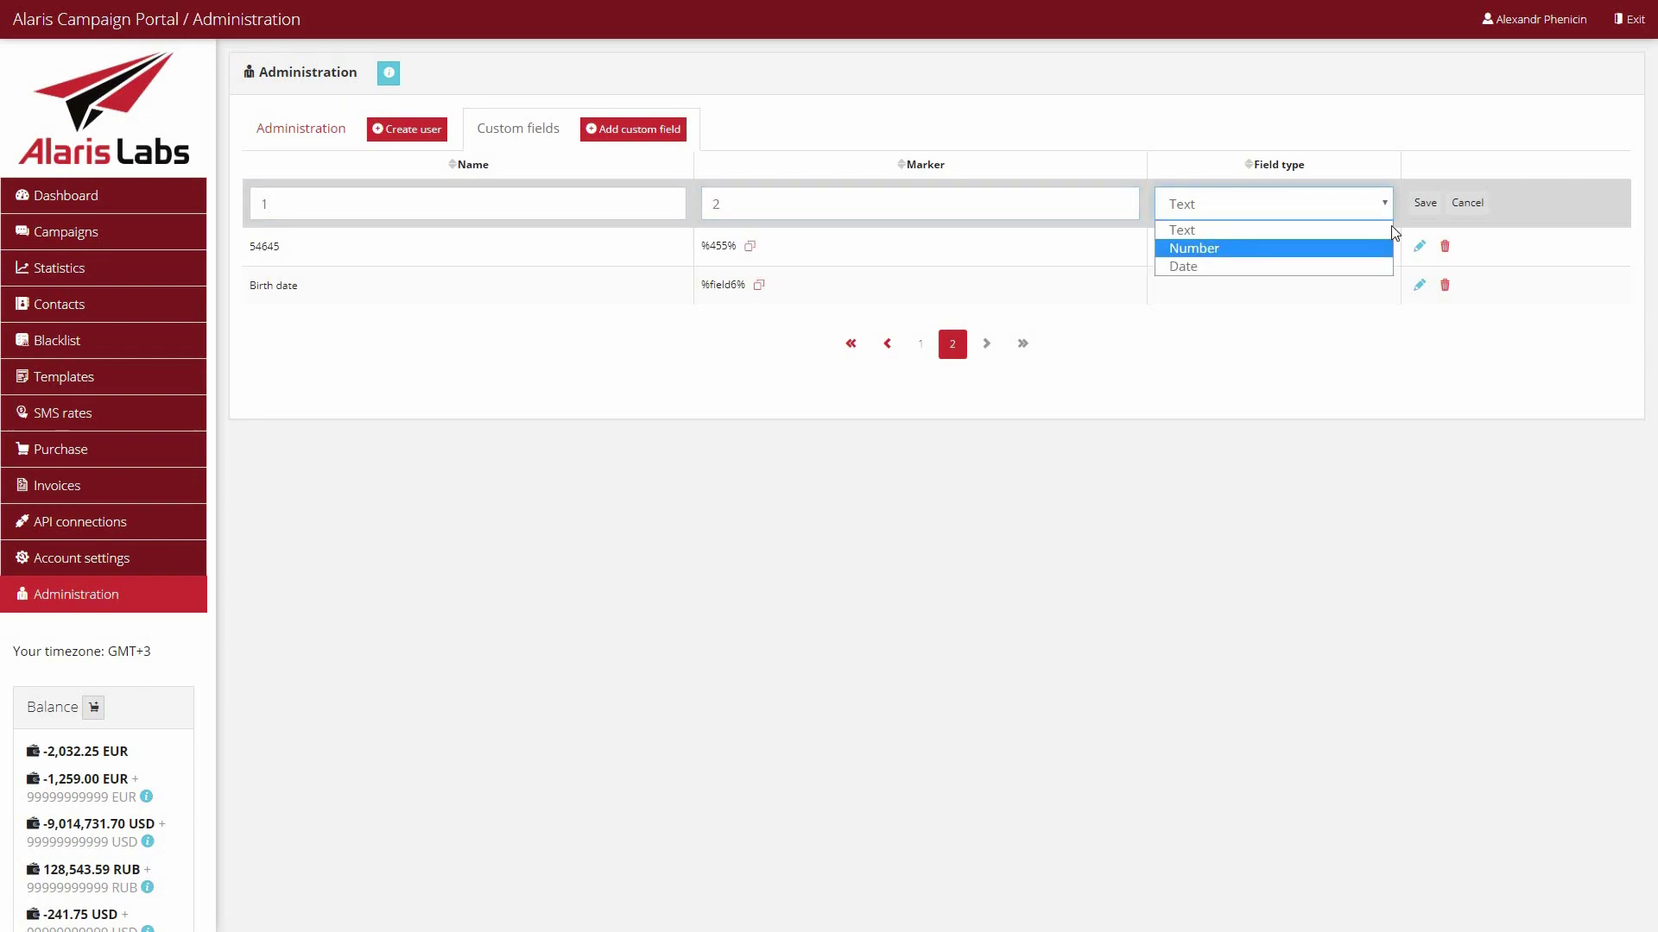
left_click(1207, 247)
left_click(1426, 202)
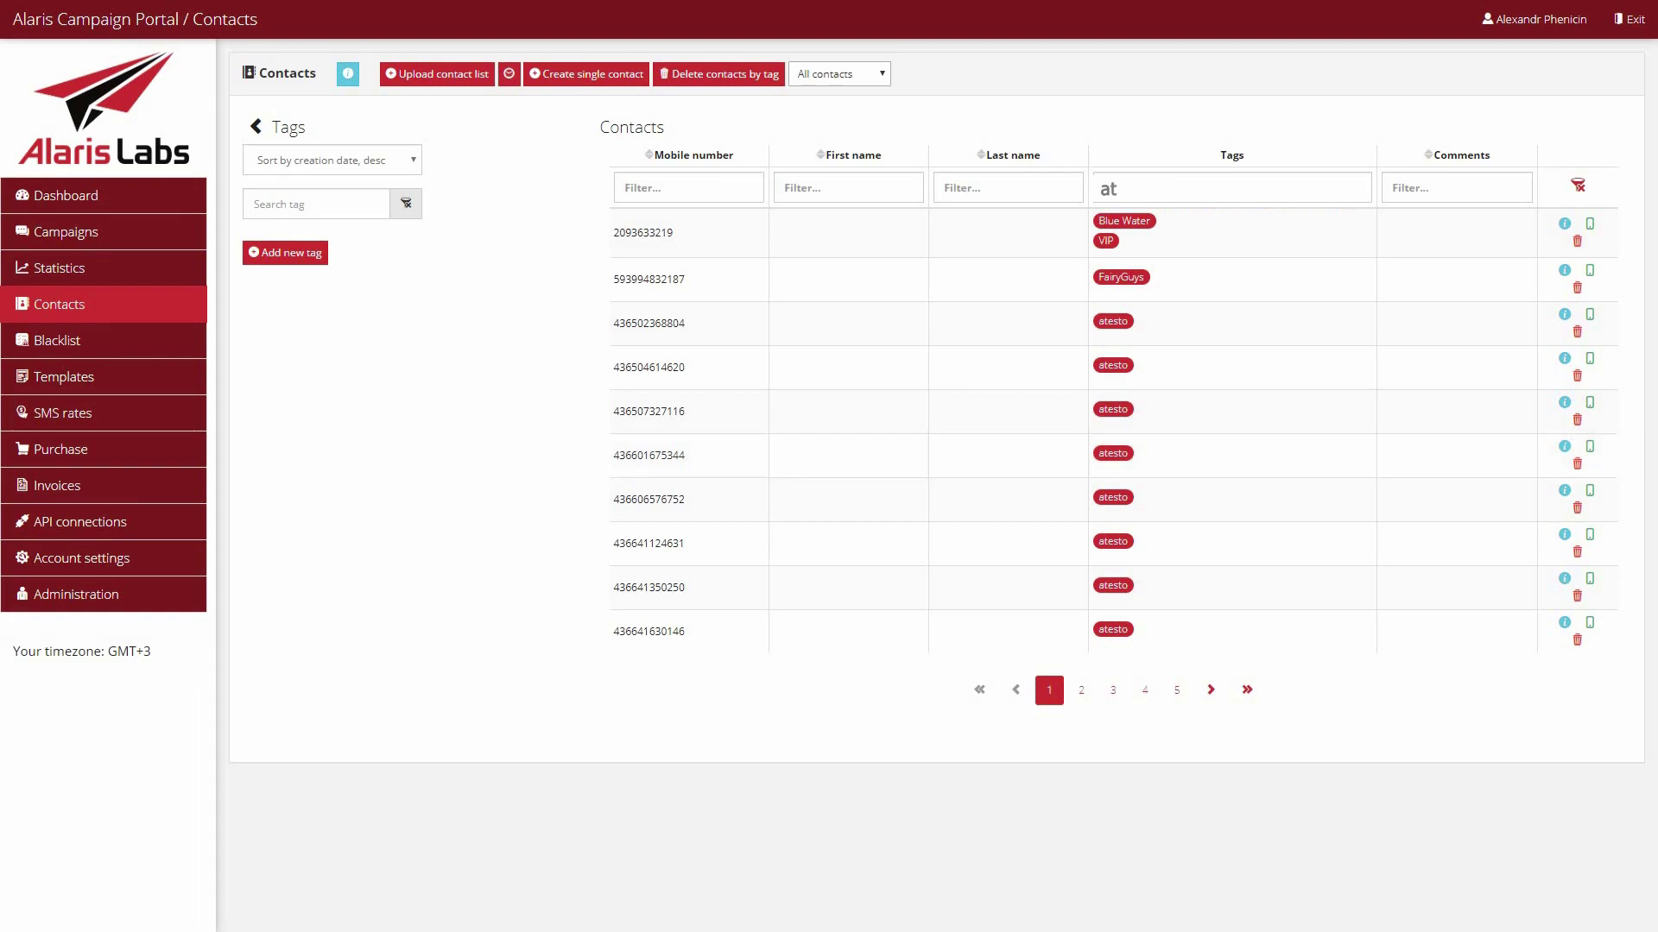
Step: Filter the contacts list by the tag atesto
type("esto")
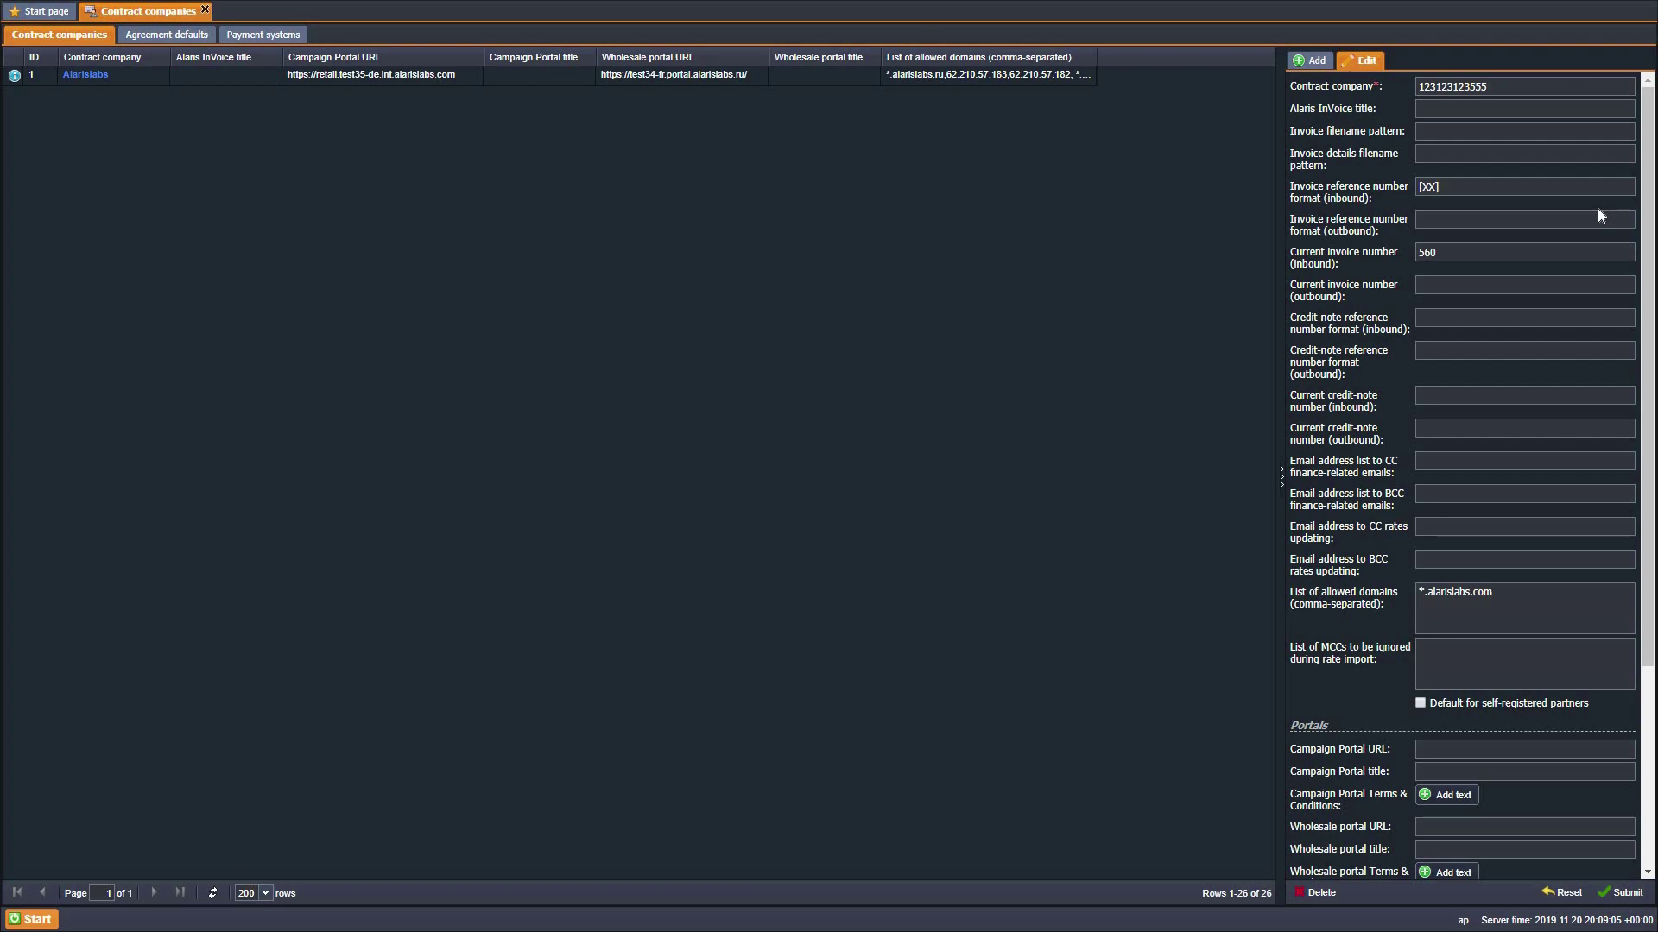
scroll(1600, 216, "down", 3)
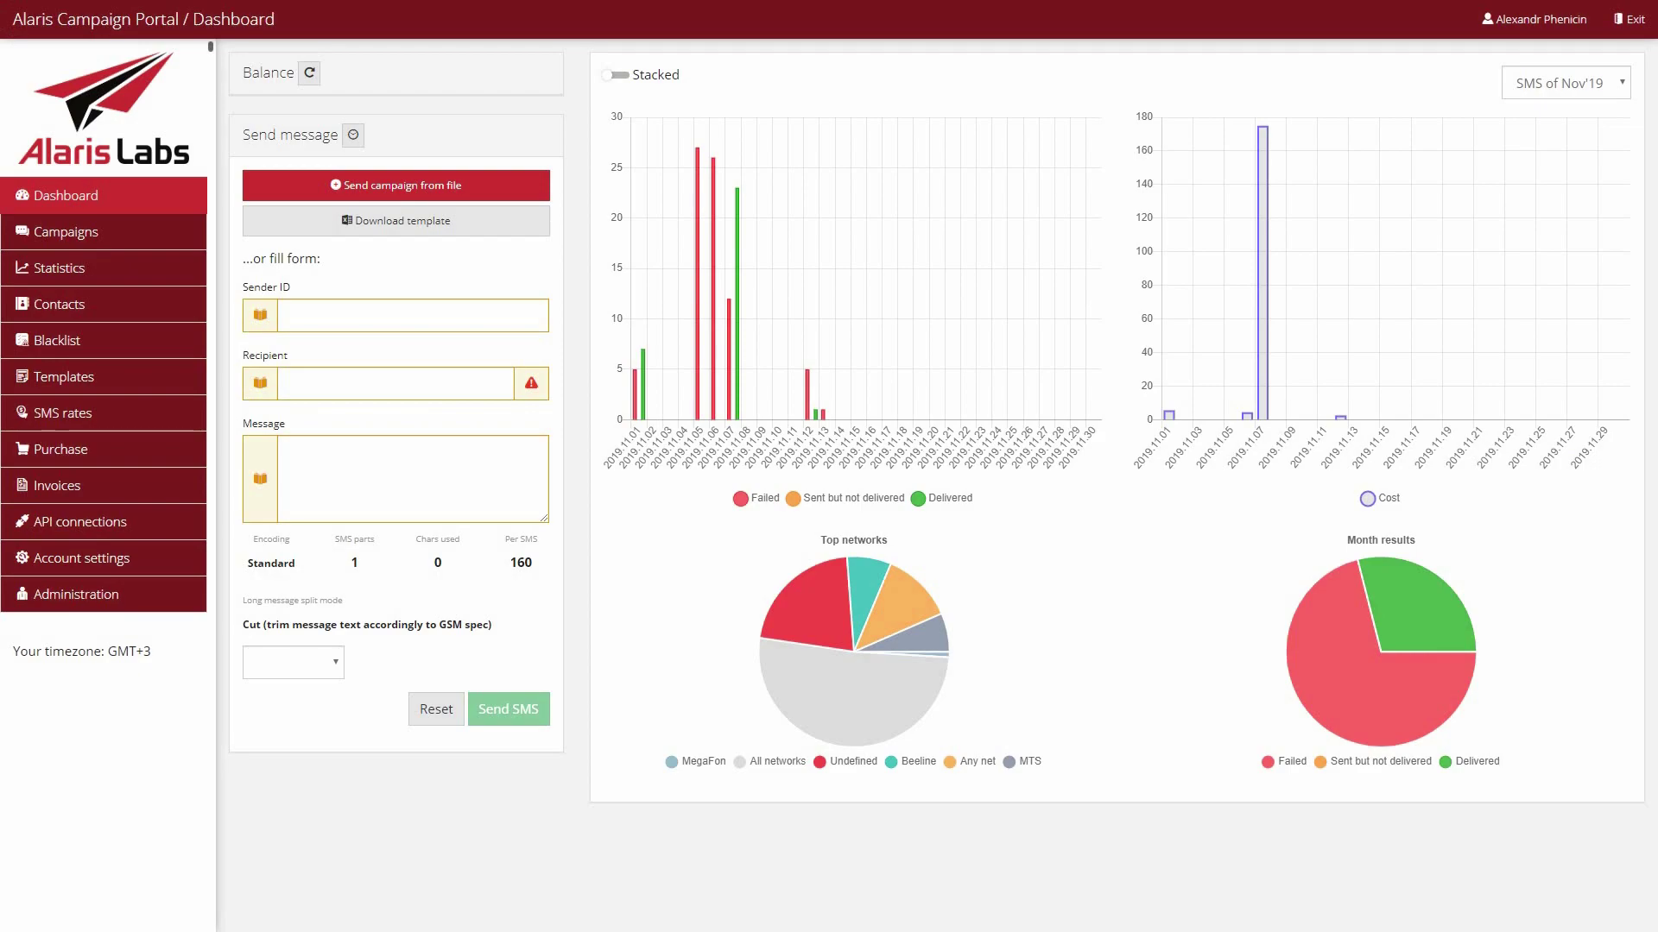
Step: Open the balance top-up form for USD and set the amount to 5
left_click(60, 449)
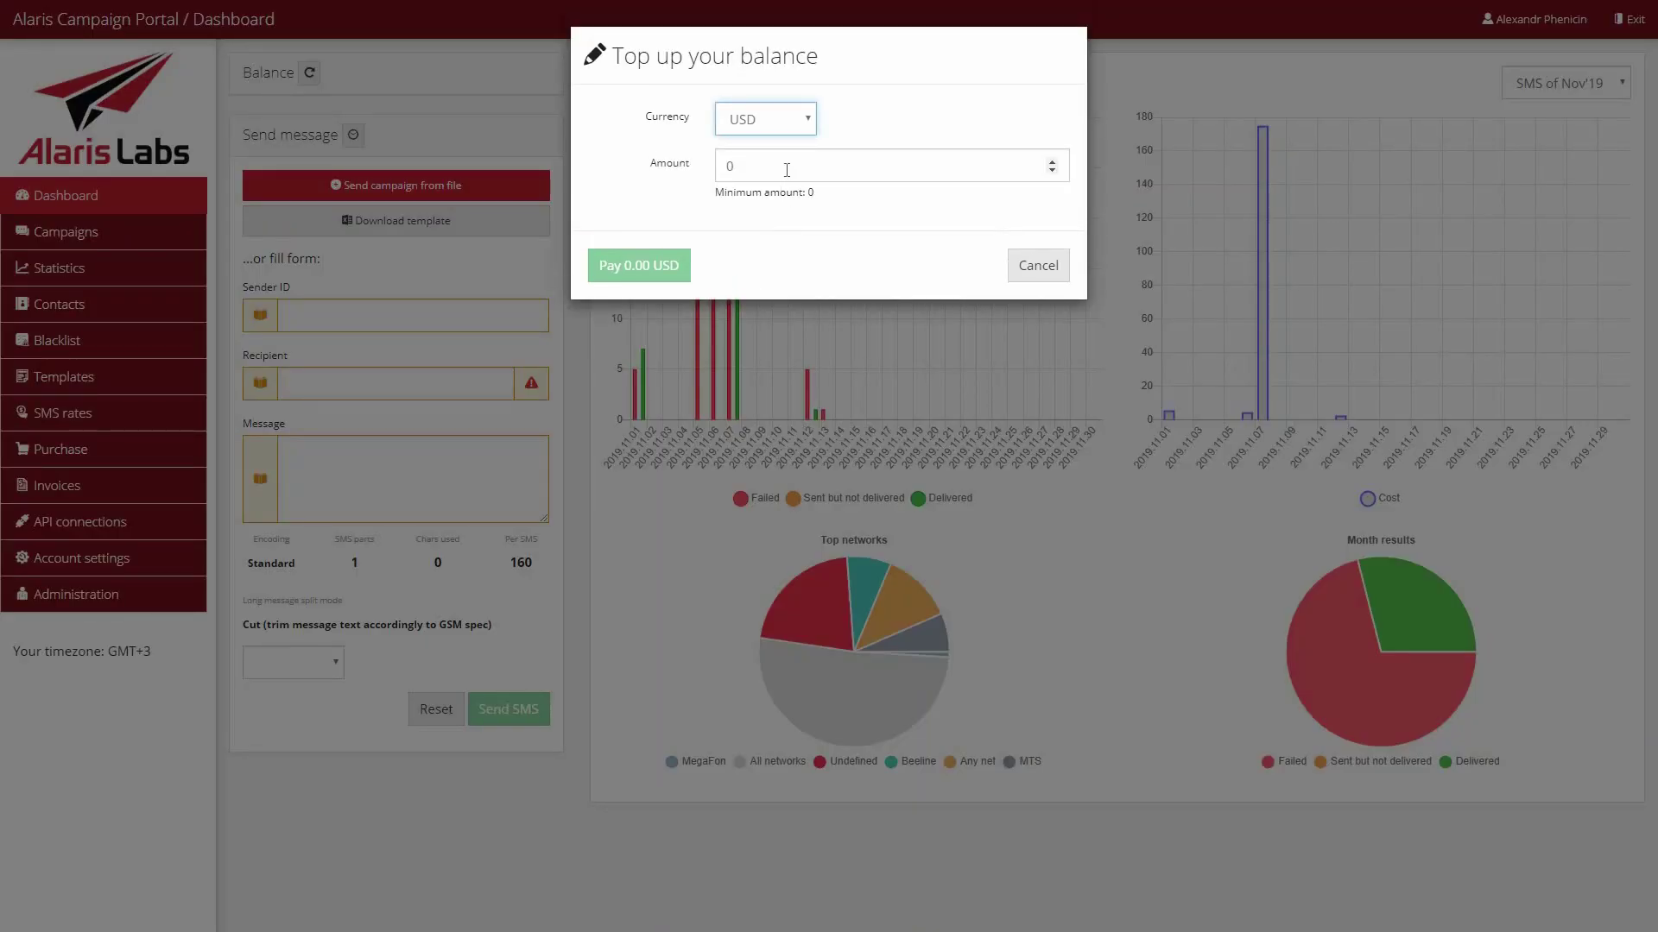
left_click(786, 169)
key("BackSpace")
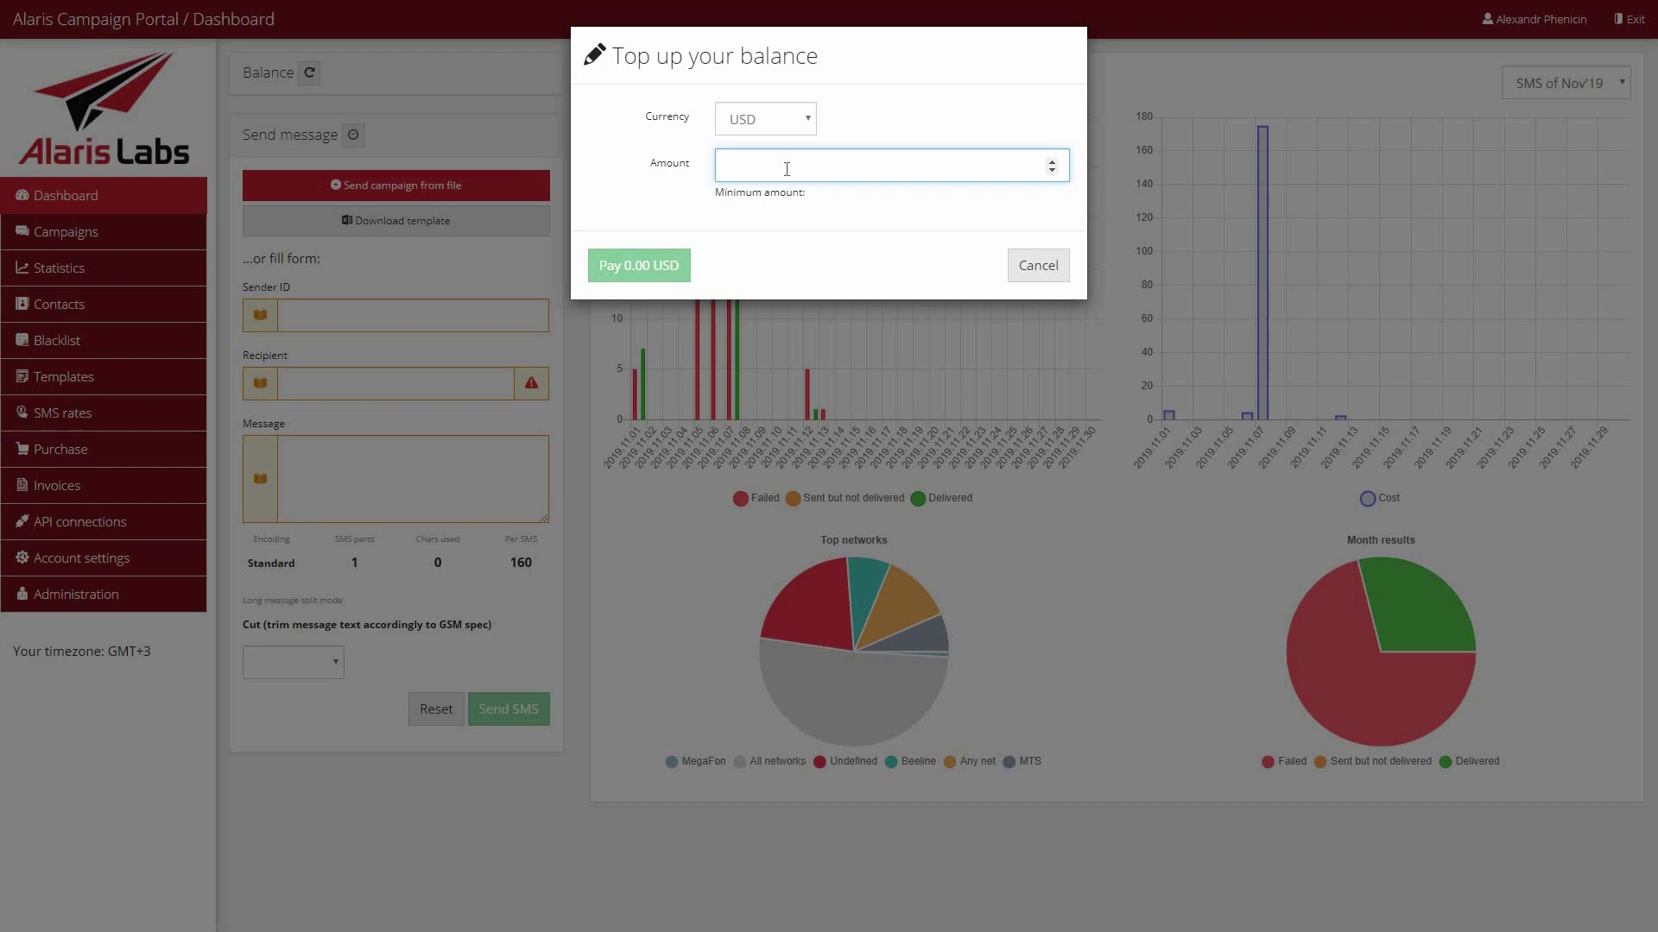
type("5")
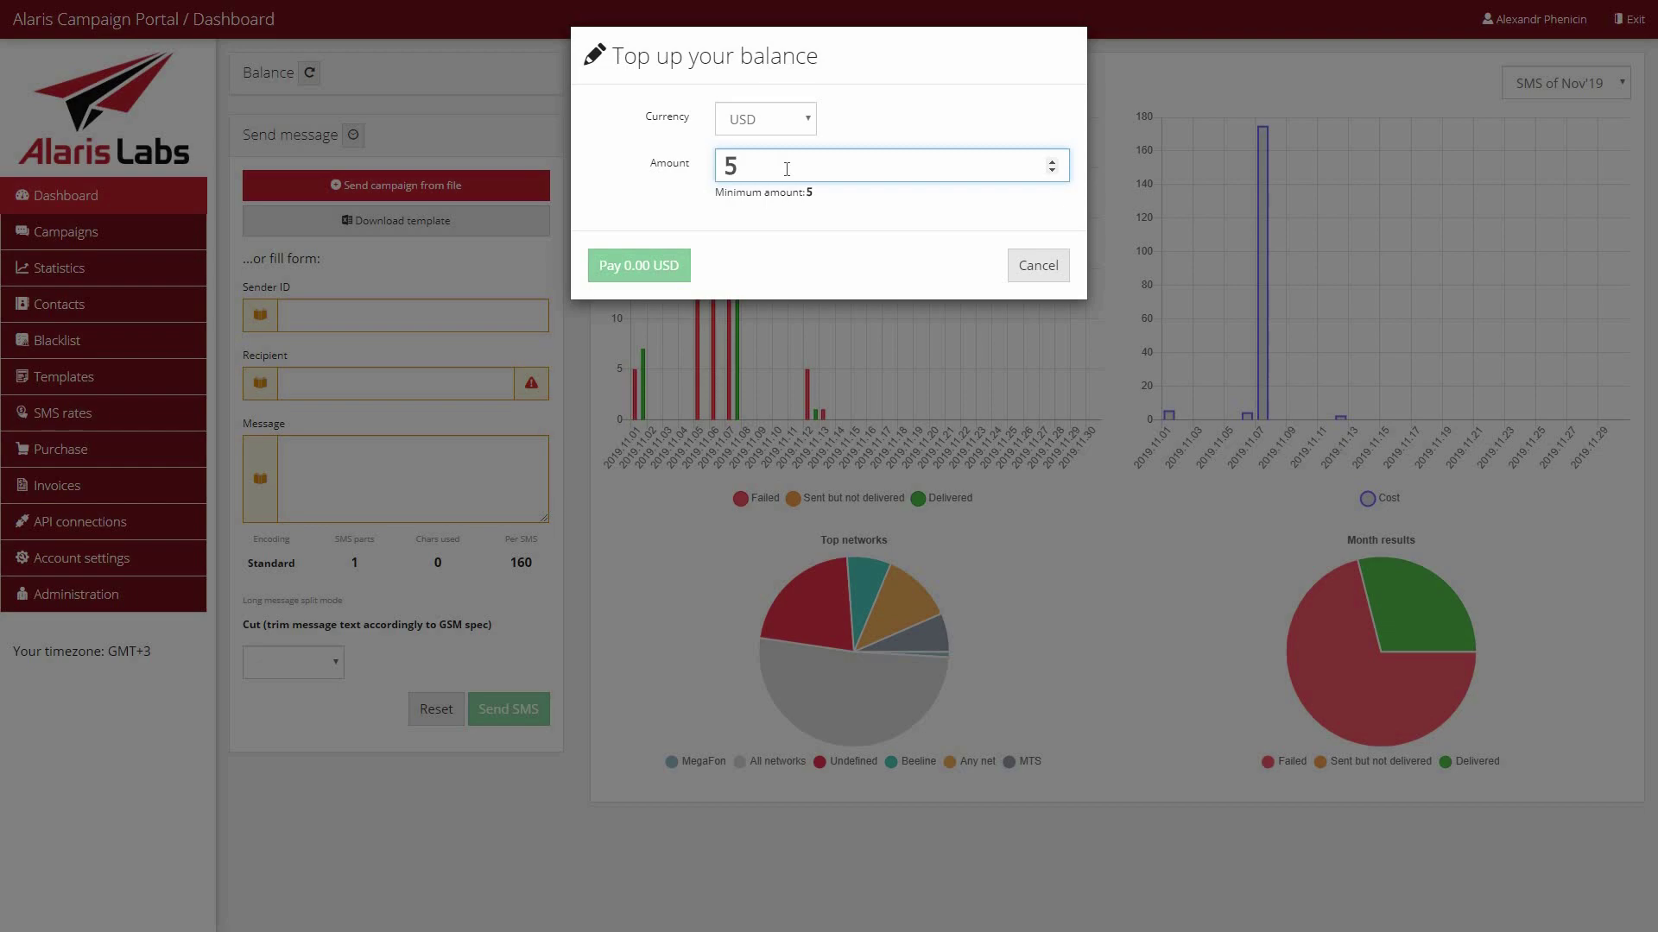